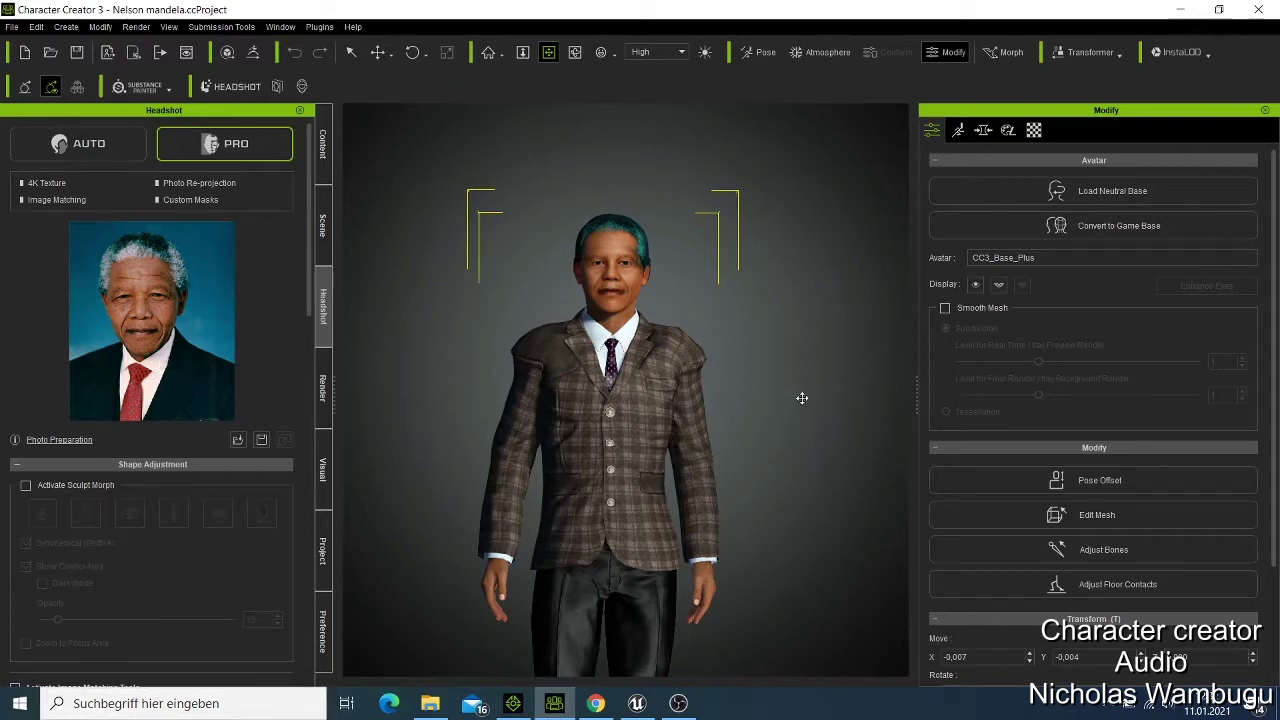
{"action": "left_click_drag", "start_coordinate": [713, 465], "coordinate": [670, 395]}
{"action": "left_click", "coordinate": [575, 52]}
{"action": "left_click_drag", "start_coordinate": [682, 345], "coordinate": [705, 412]}
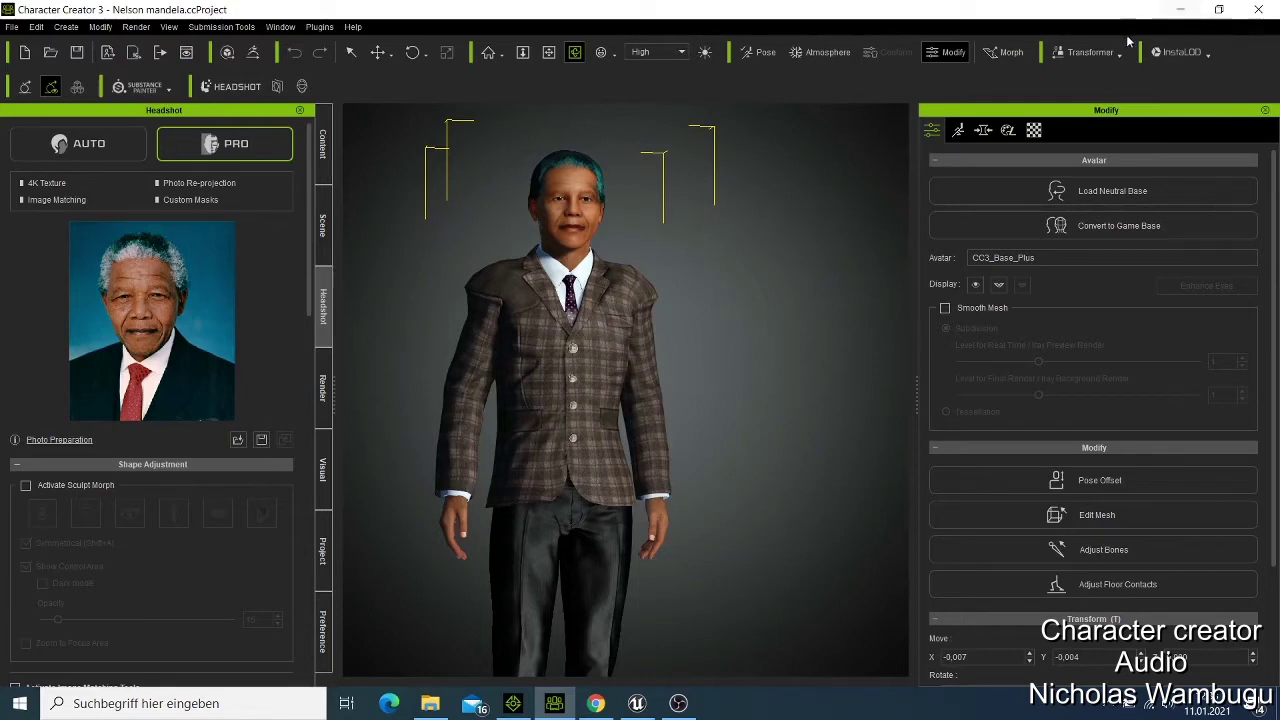
{"action": "left_click", "coordinate": [1180, 10]}
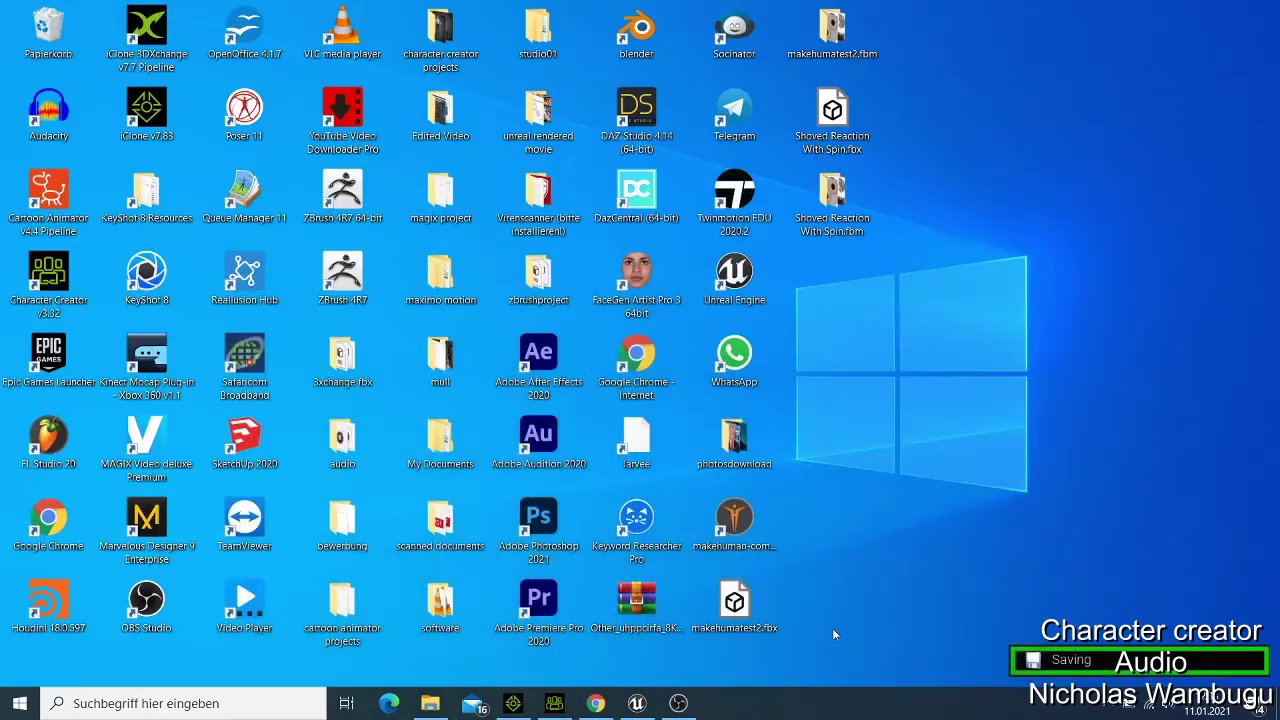
{"action": "left_click", "coordinate": [548, 705]}
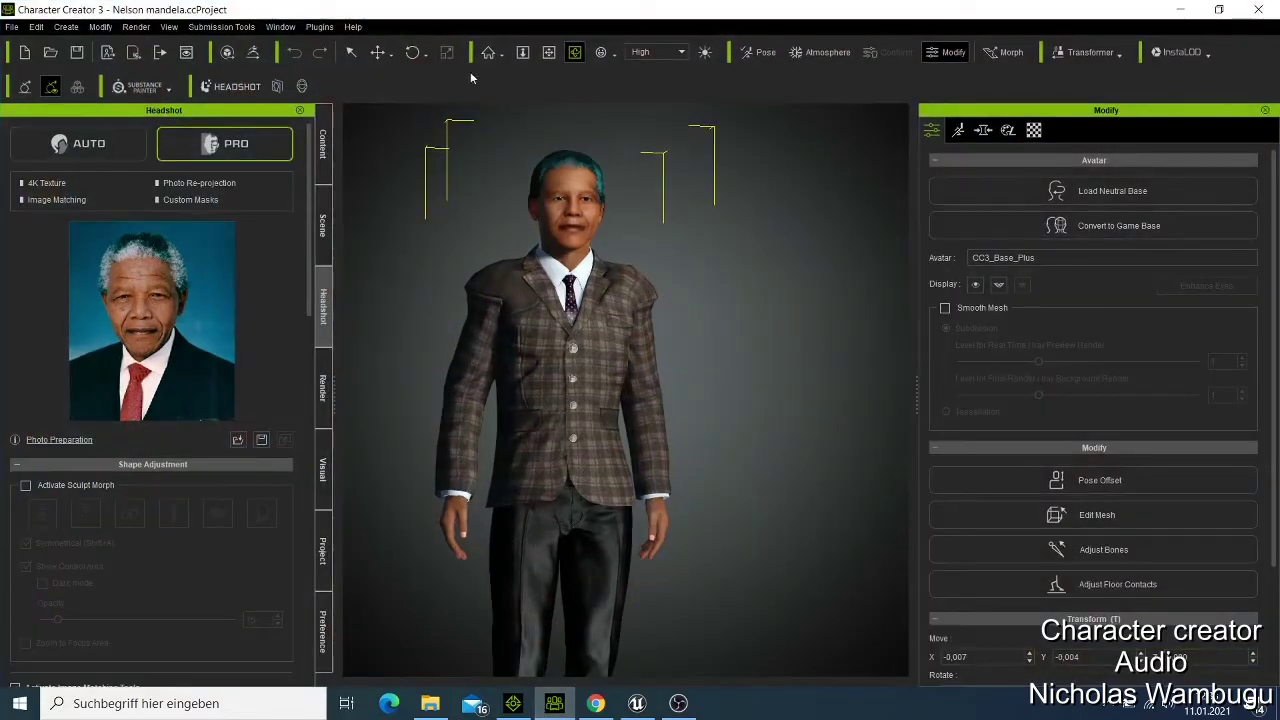
Switch to Chrome and open the Character Creator product page on the Reallusion website
{"action": "left_click", "coordinate": [1180, 10]}
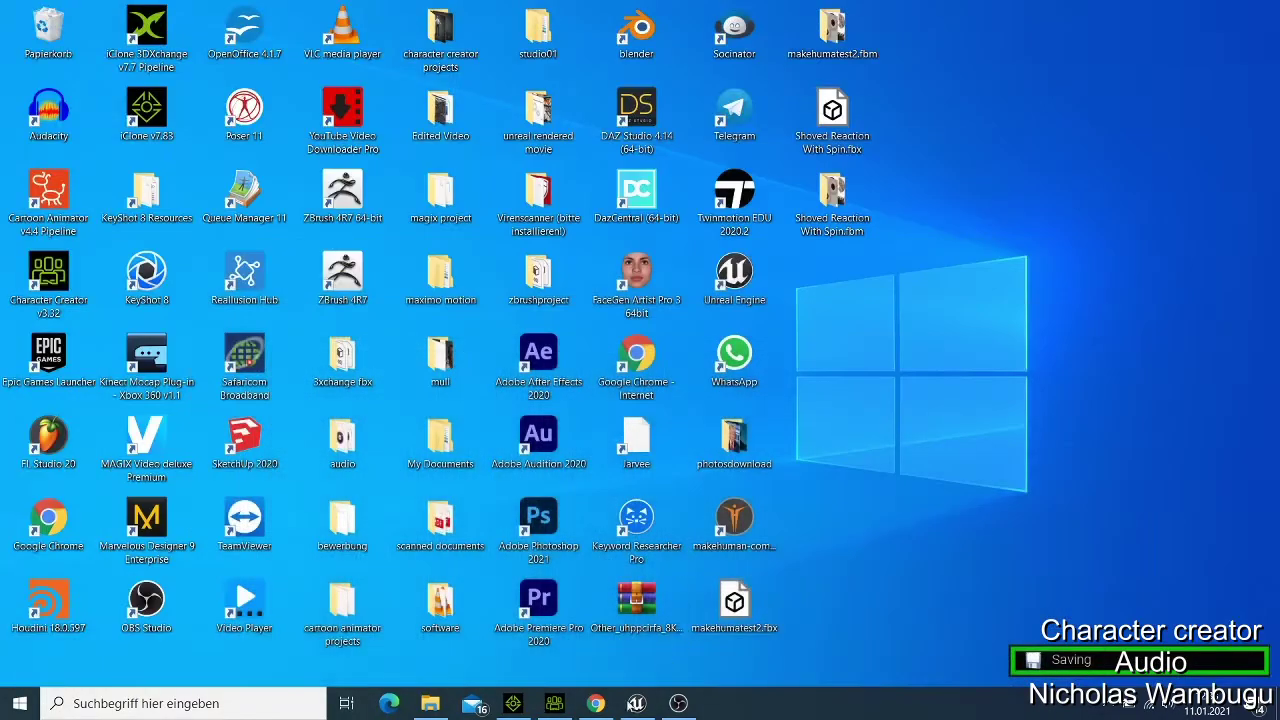
{"action": "left_click", "coordinate": [595, 703]}
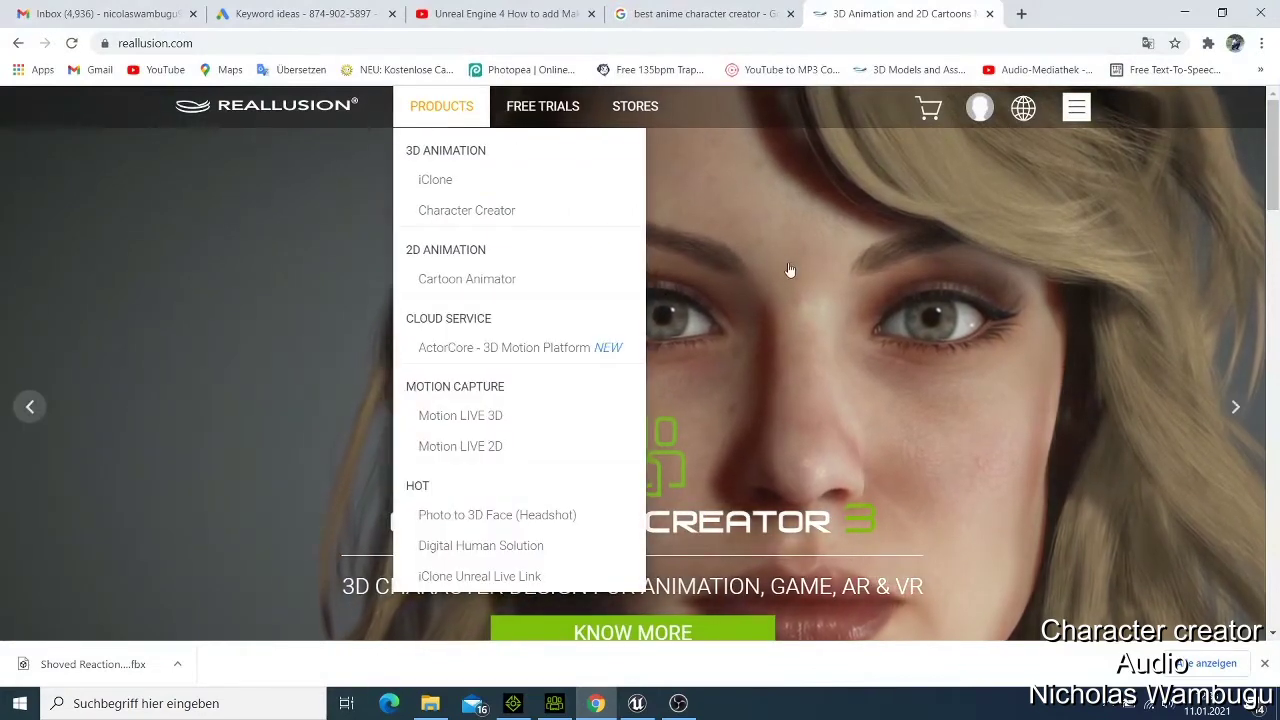
{"action": "scroll", "coordinate": [700, 340], "scroll_direction": "down", "scroll_amount": 1}
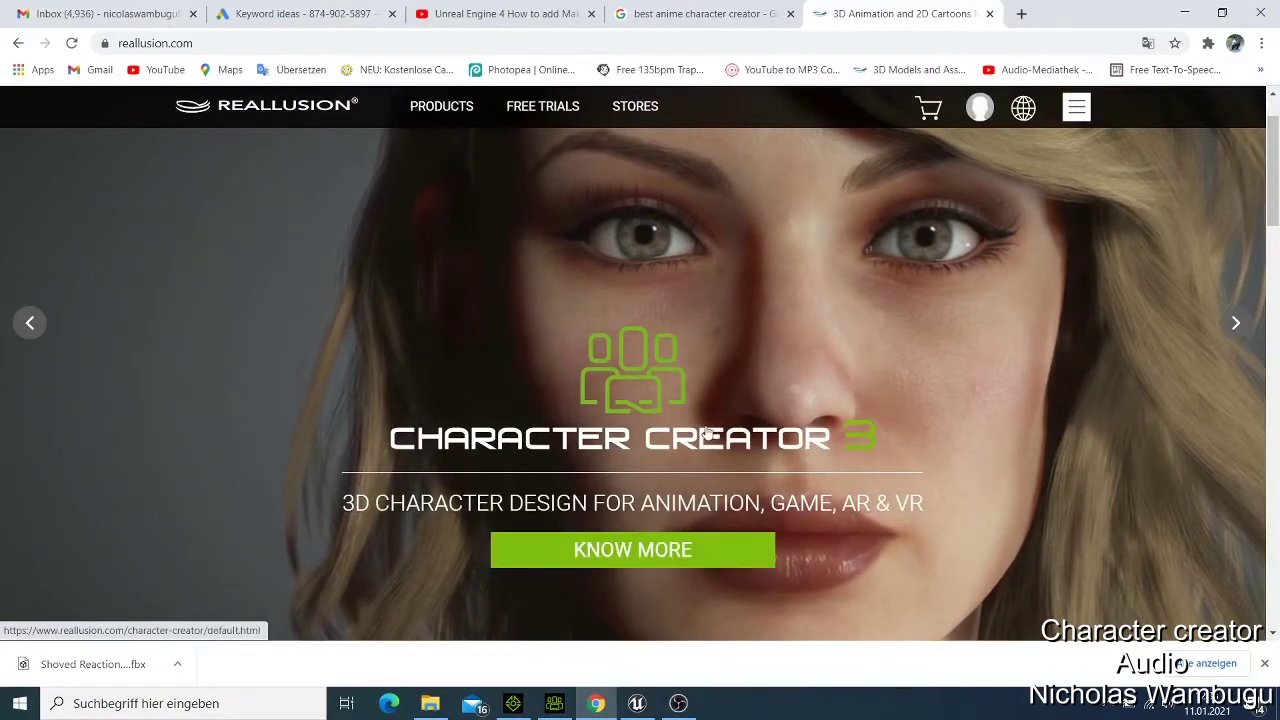
{"action": "scroll", "coordinate": [711, 434], "scroll_direction": "up", "scroll_amount": 1}
{"action": "scroll", "coordinate": [740, 420], "scroll_direction": "down", "scroll_amount": 5}
{"action": "scroll", "coordinate": [762, 400], "scroll_direction": "up", "scroll_amount": 5}
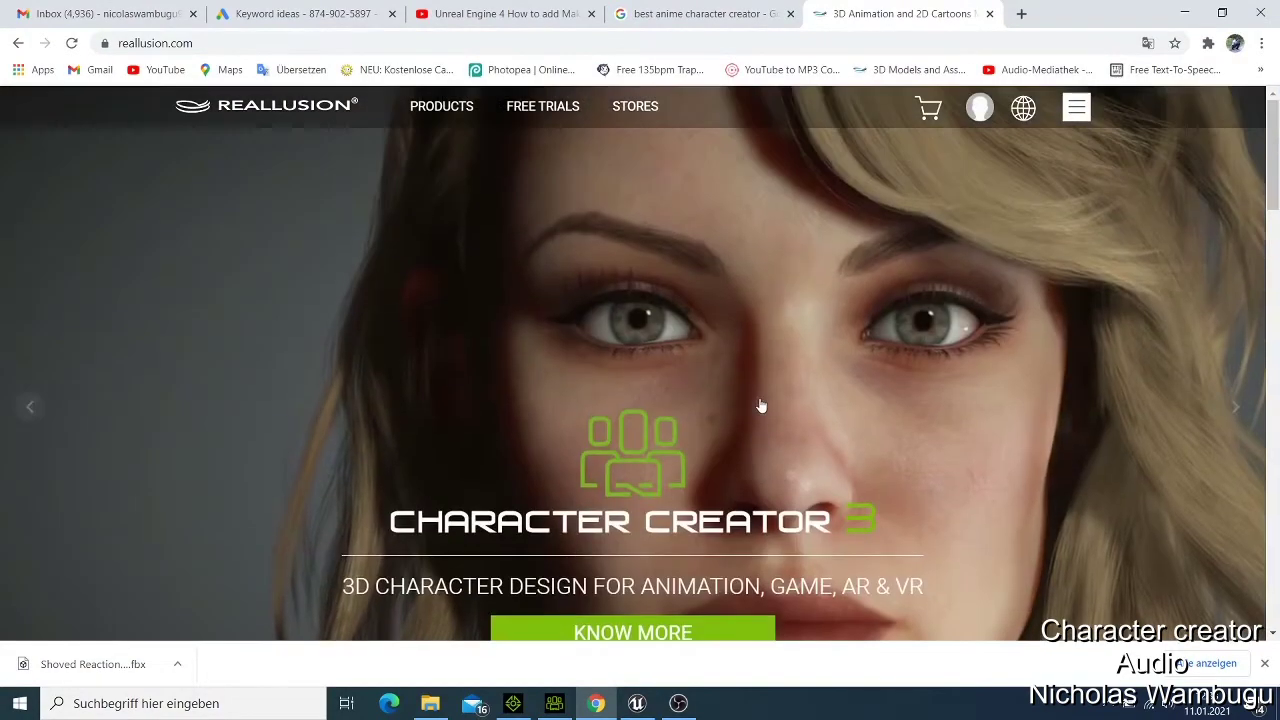
{"action": "mouse_move", "coordinate": [452, 110]}
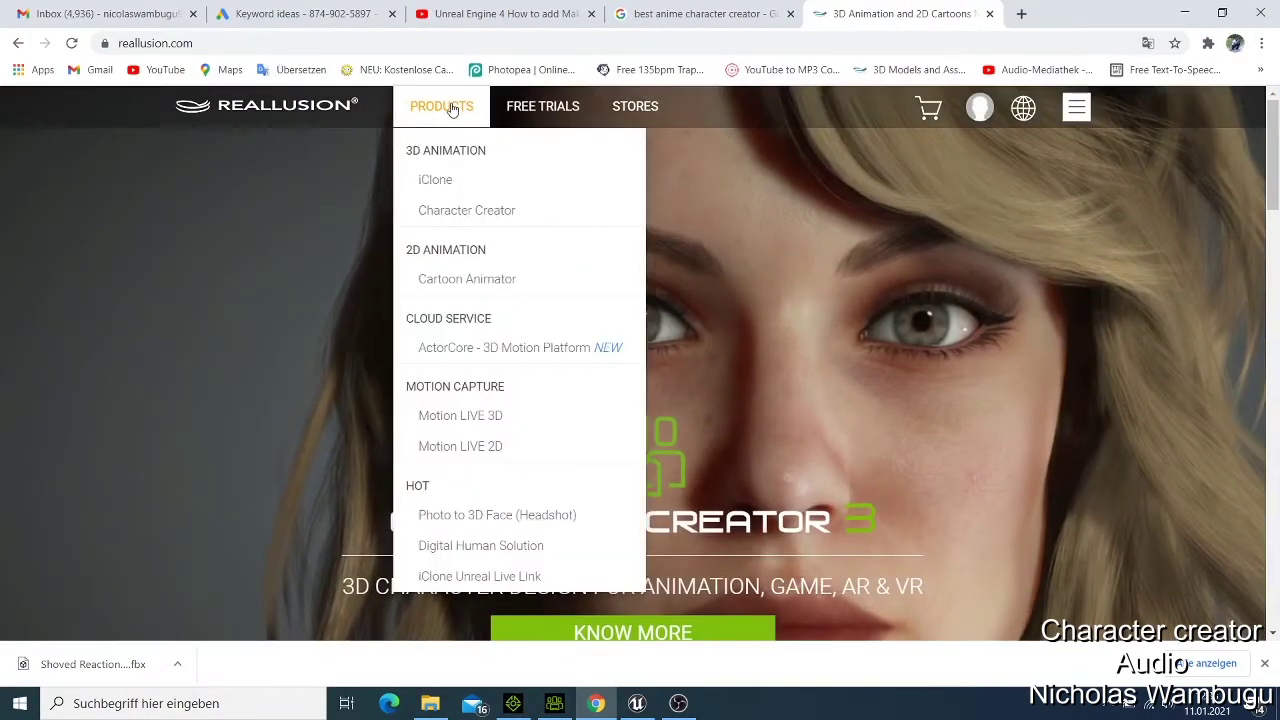
{"action": "left_click", "coordinate": [481, 218]}
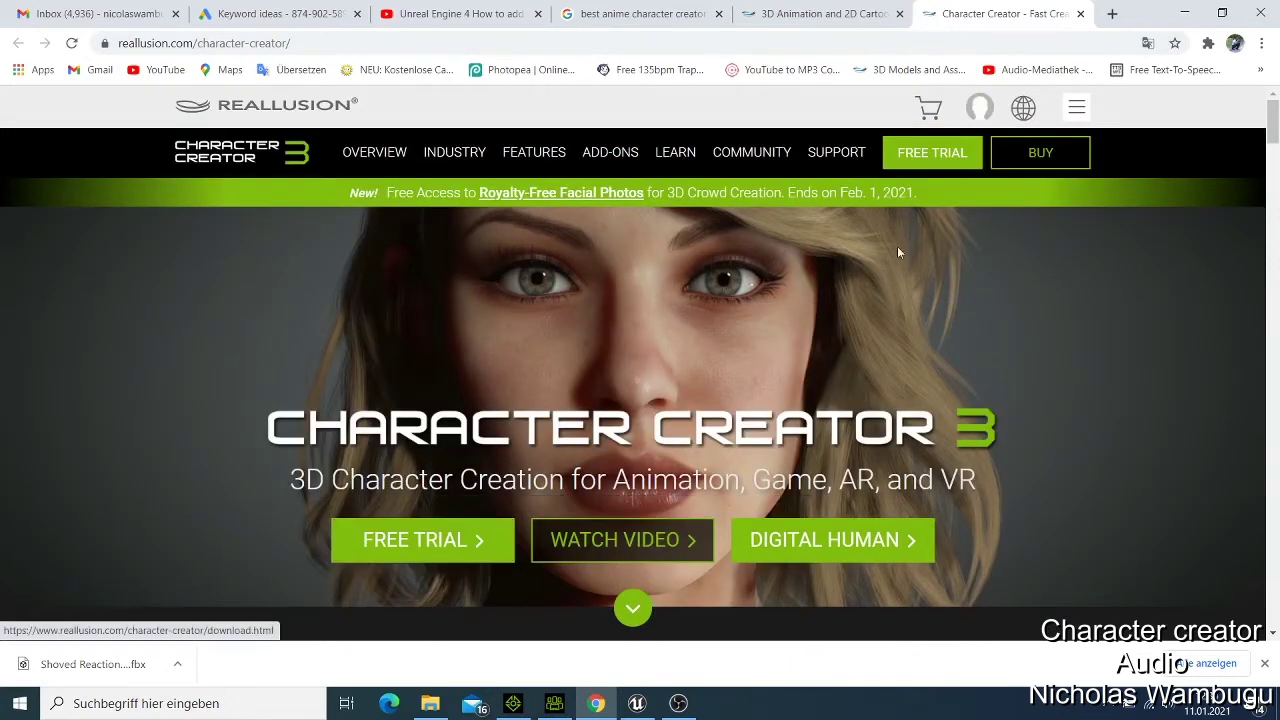
Open the Character Creator 3 free trial page and review the download details and trial contents
{"action": "left_click", "coordinate": [946, 160]}
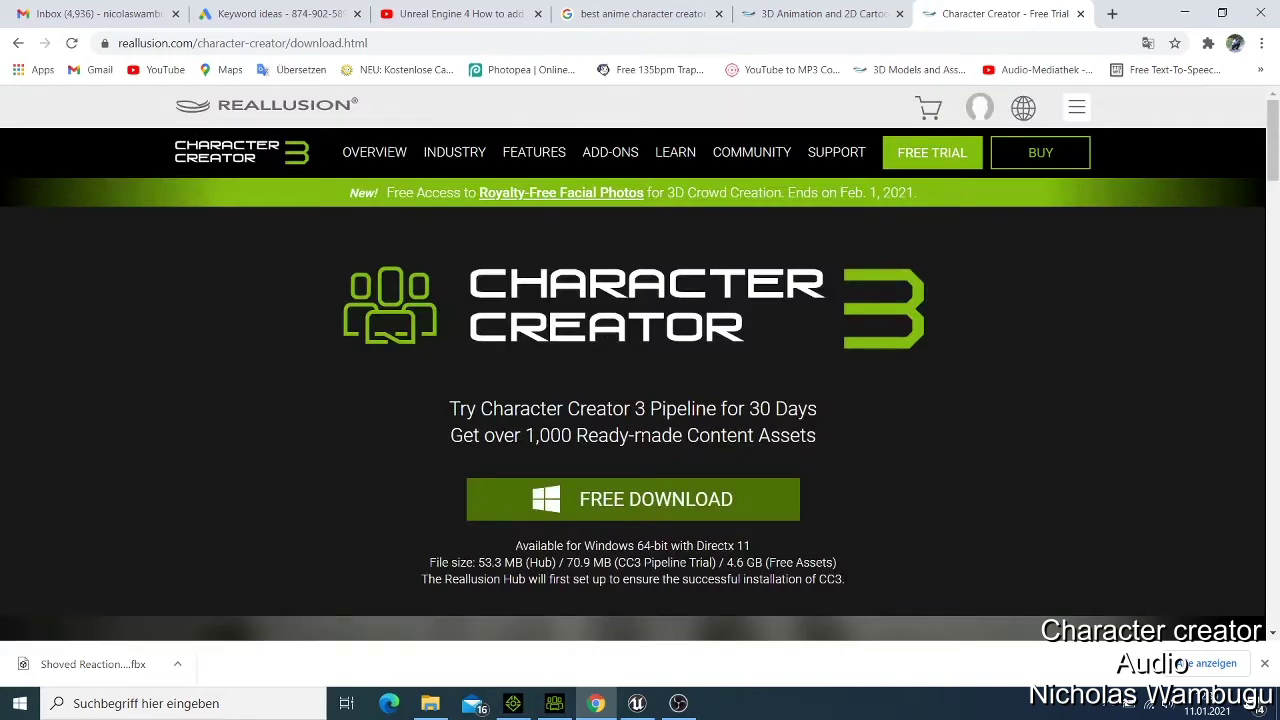
{"action": "scroll", "coordinate": [683, 456], "scroll_direction": "down", "scroll_amount": 2}
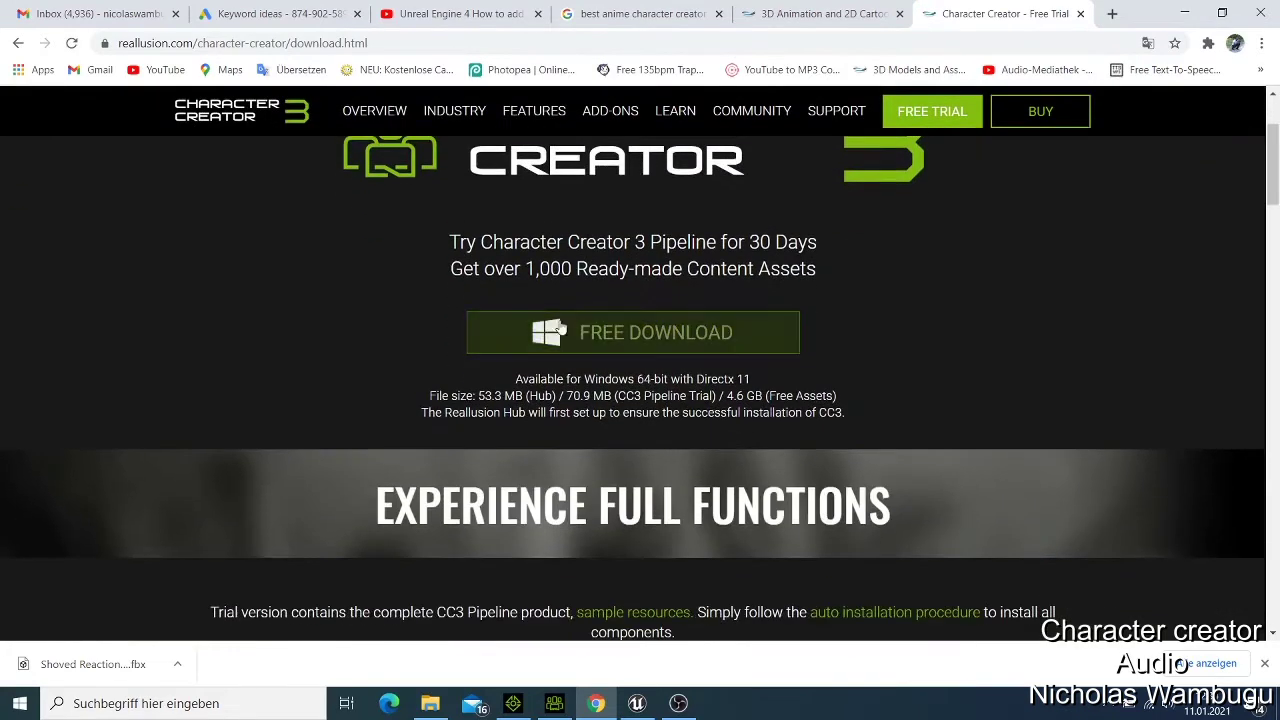
{"action": "scroll", "coordinate": [760, 405], "scroll_direction": "down", "scroll_amount": 4}
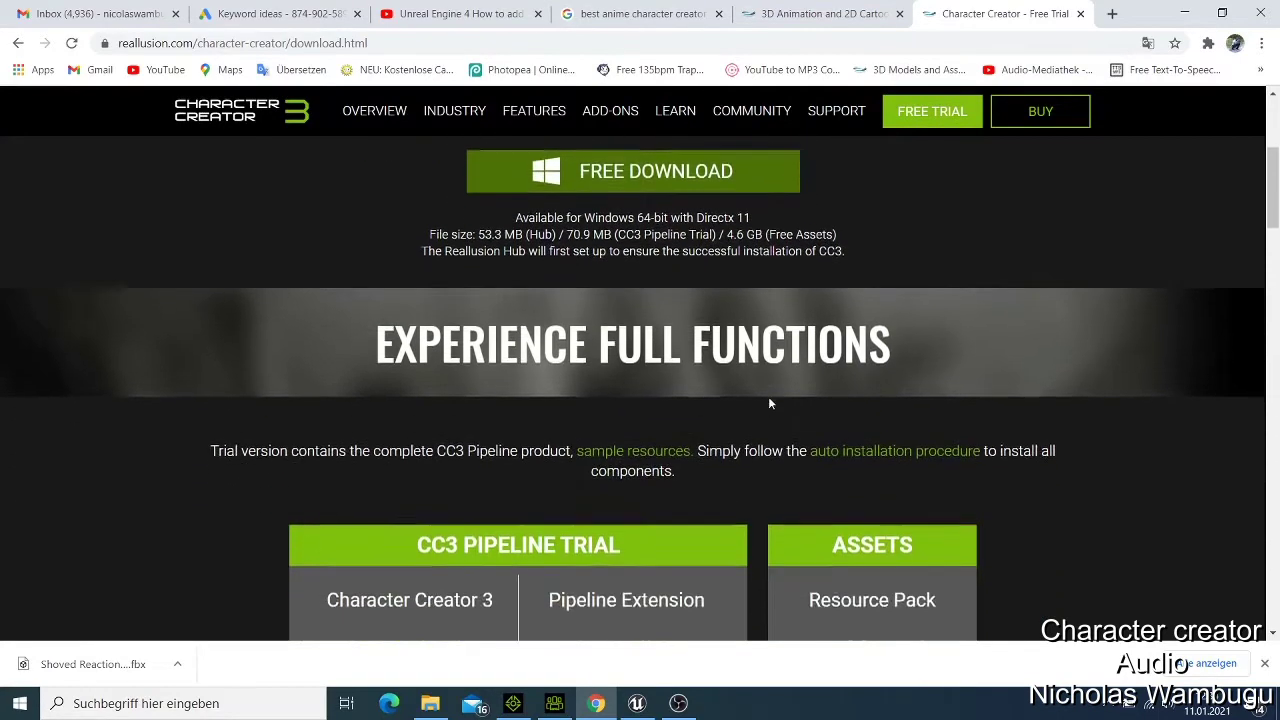
{"action": "scroll", "coordinate": [770, 404], "scroll_direction": "down", "scroll_amount": 1}
{"action": "scroll", "coordinate": [768, 406], "scroll_direction": "up", "scroll_amount": 3}
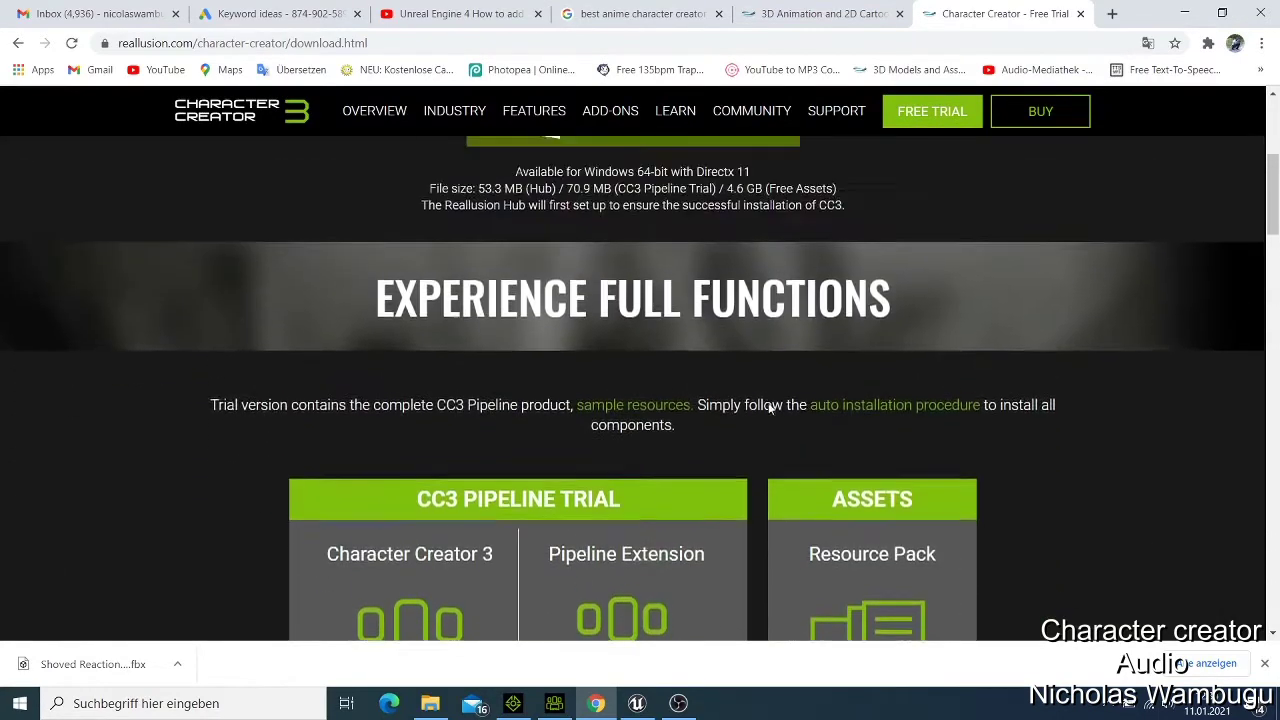
Examine the Character Creator 3 system requirements, including the operating system, minimum, recommended and SkinGen 4K editing specifications
{"action": "scroll", "coordinate": [766, 408], "scroll_direction": "down", "scroll_amount": 6}
{"action": "scroll", "coordinate": [766, 408], "scroll_direction": "down", "scroll_amount": 1}
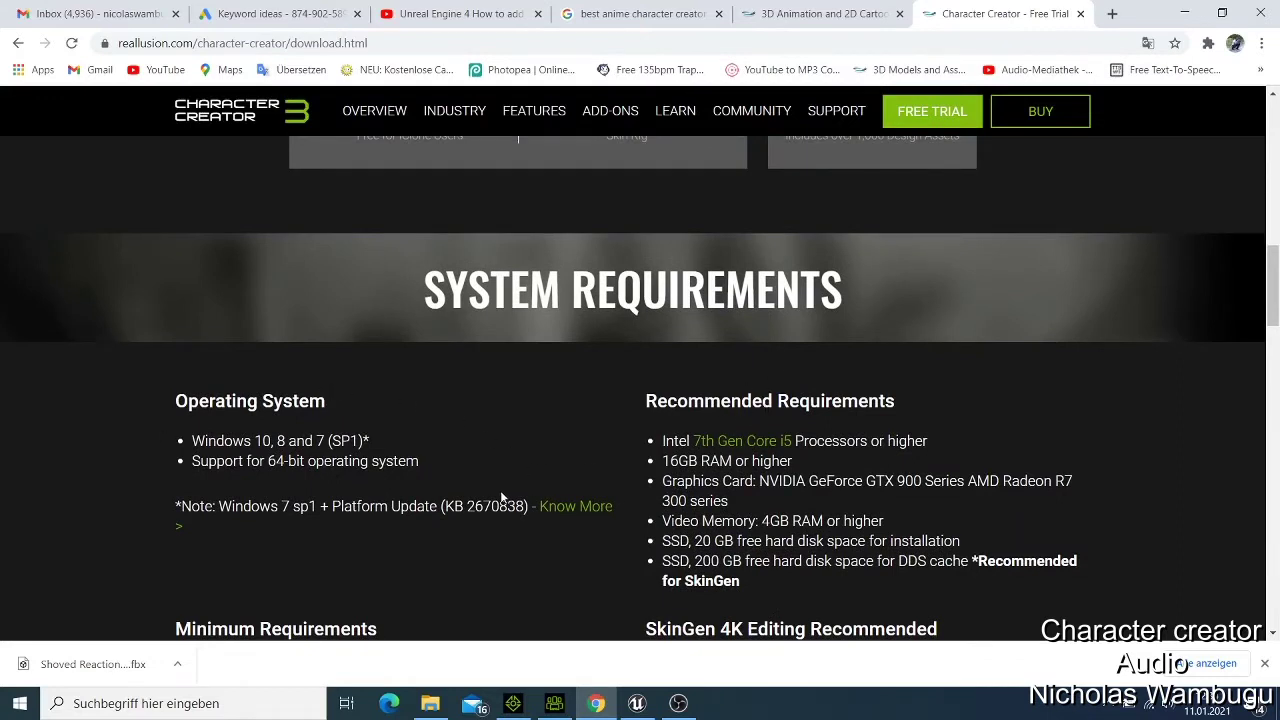
{"action": "scroll", "coordinate": [436, 444], "scroll_direction": "down", "scroll_amount": 2}
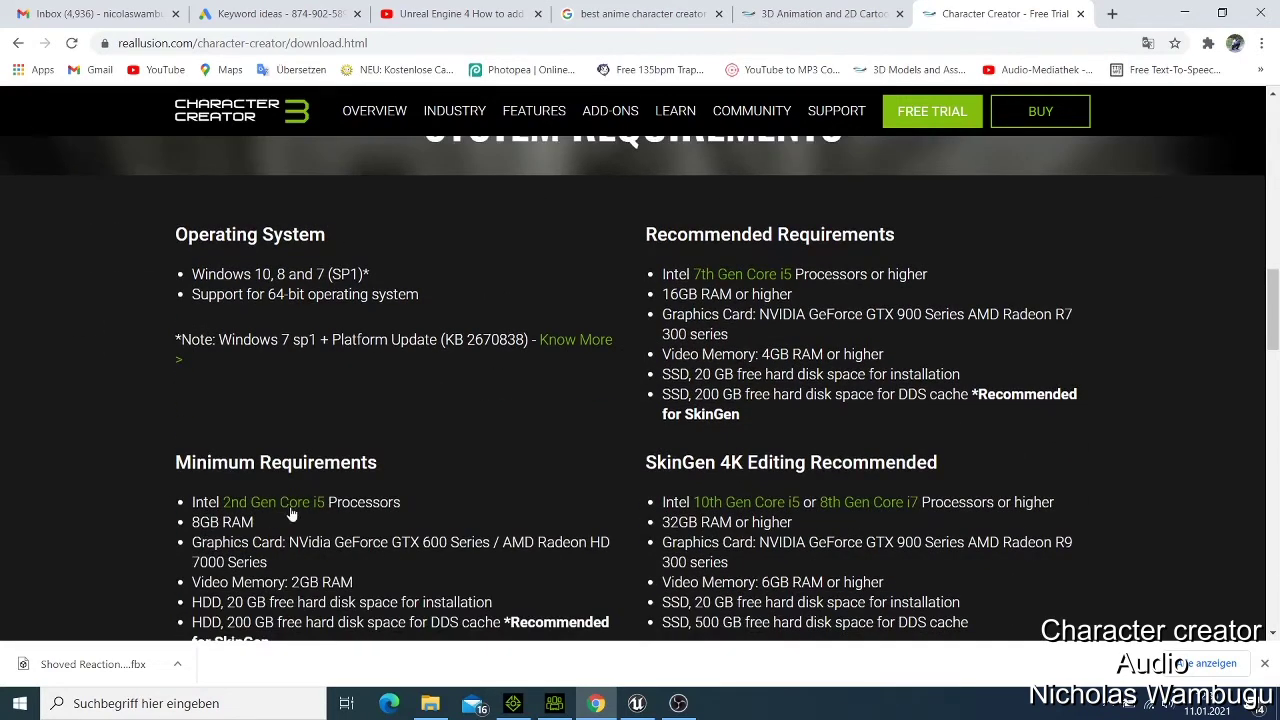
{"action": "scroll", "coordinate": [291, 513], "scroll_direction": "down", "scroll_amount": 1}
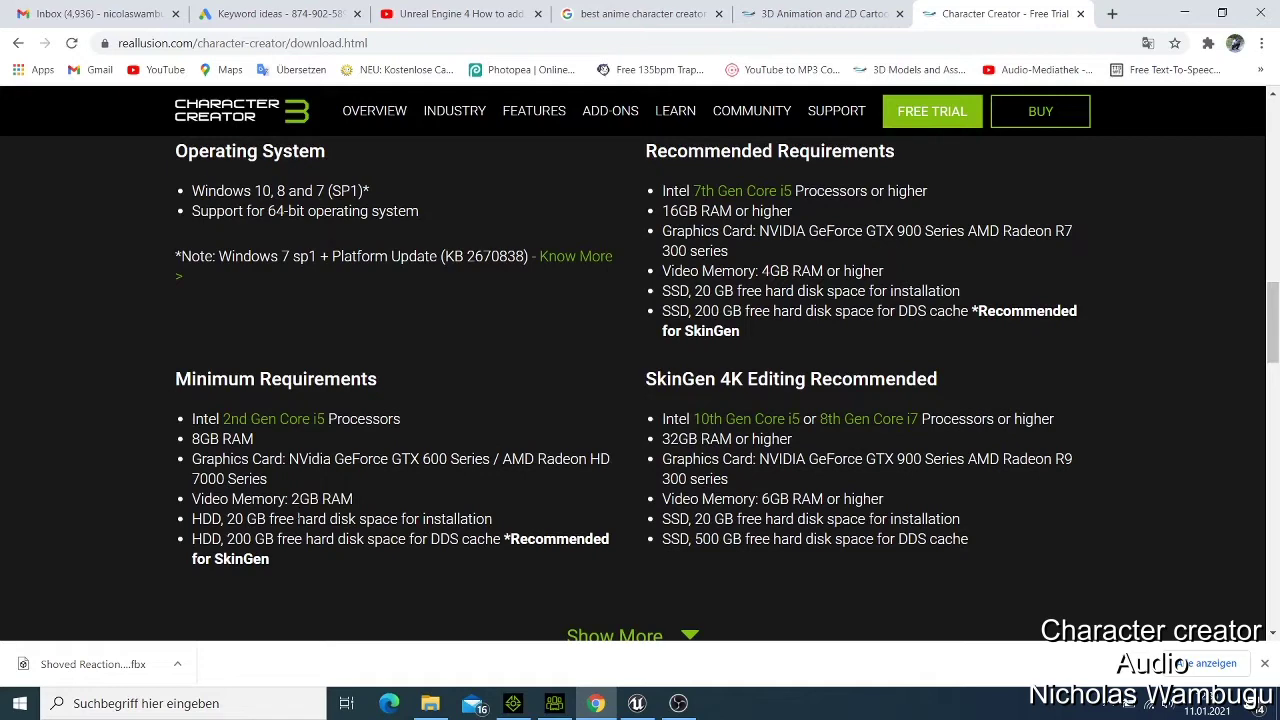
{"action": "scroll", "coordinate": [505, 376], "scroll_direction": "up", "scroll_amount": 2}
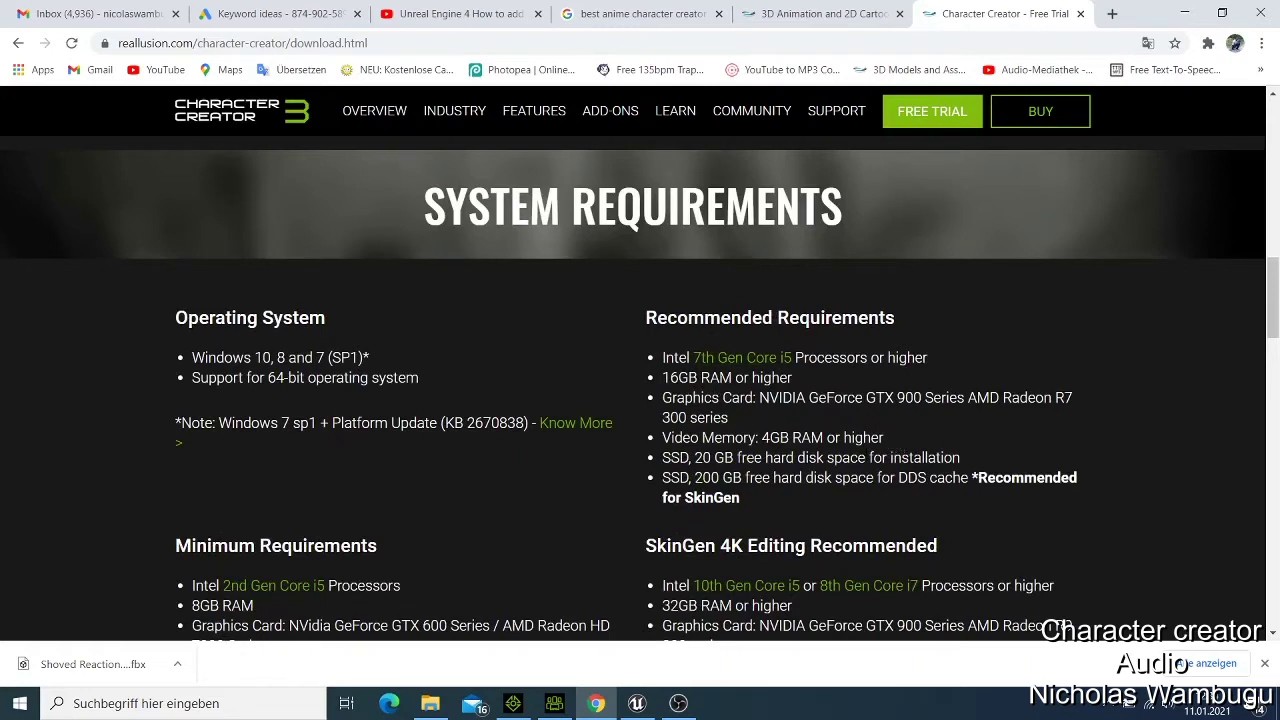
{"action": "scroll", "coordinate": [763, 438], "scroll_direction": "up", "scroll_amount": 7}
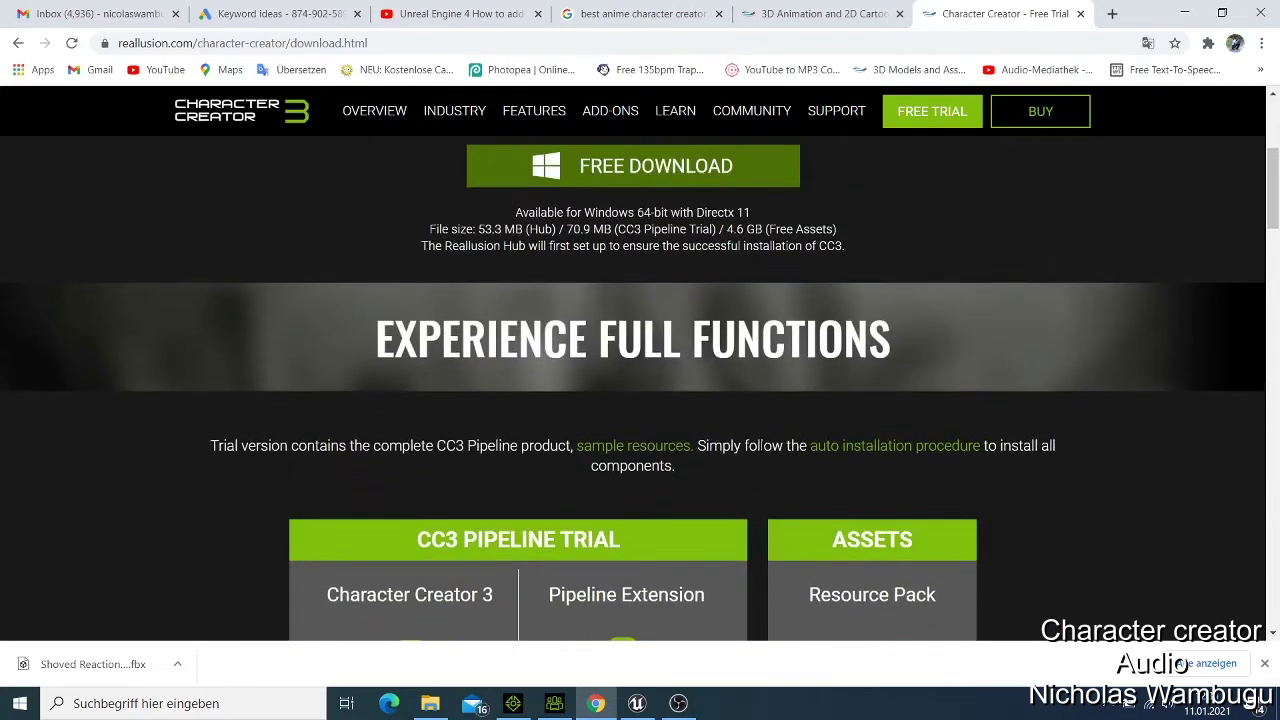
{"action": "scroll", "coordinate": [765, 445], "scroll_direction": "down", "scroll_amount": 5}
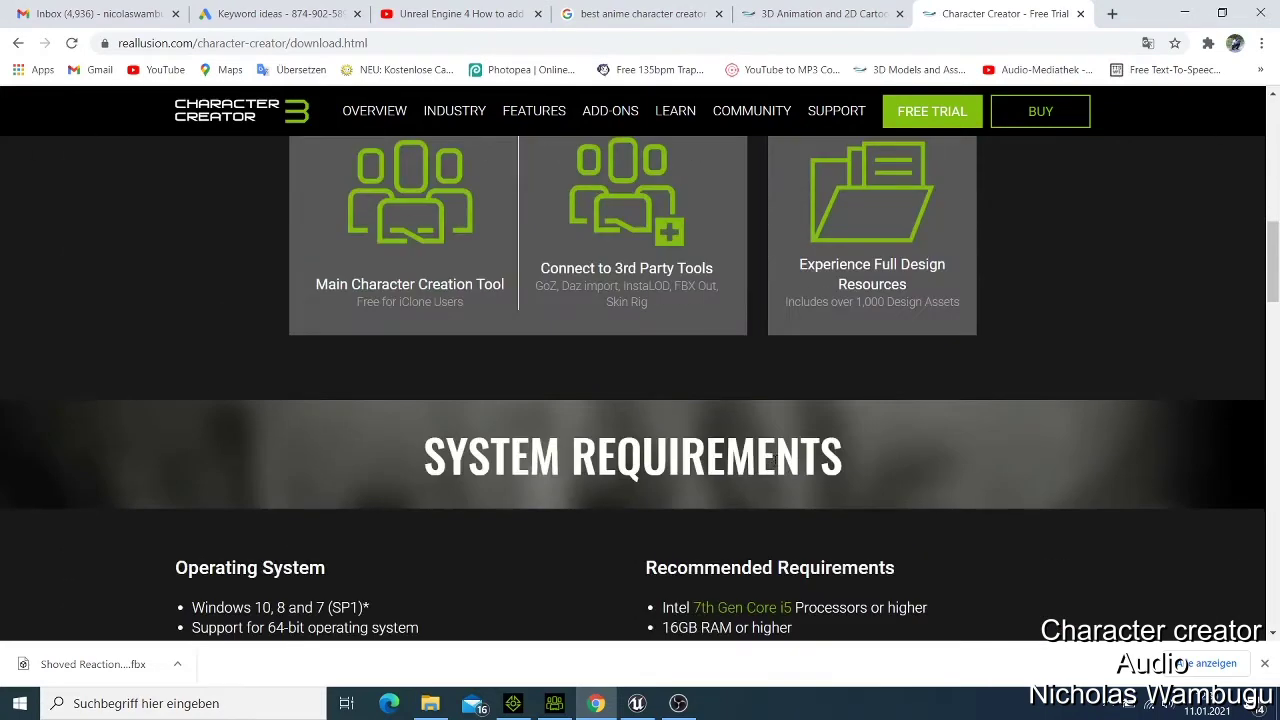
{"action": "scroll", "coordinate": [776, 459], "scroll_direction": "up", "scroll_amount": 4}
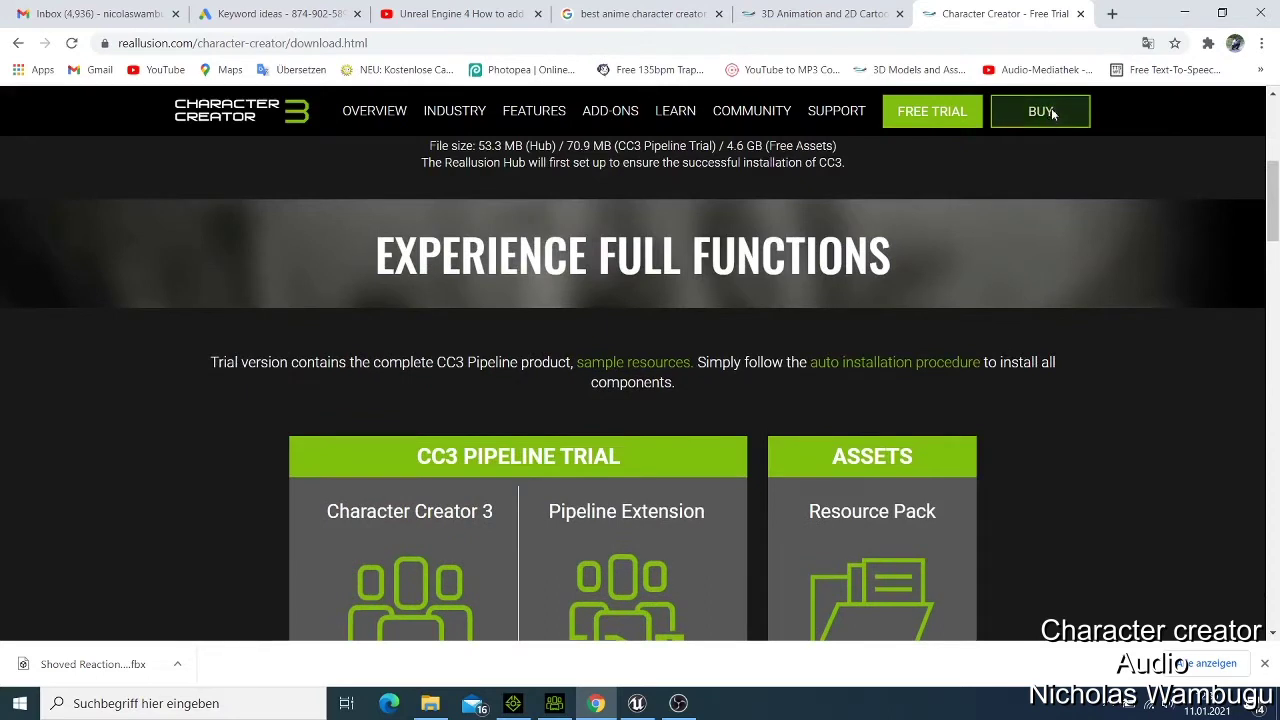
Open the Character Creator 3 Pipeline purchase page and review its price and the recommended Digital Human Creation bundles
{"action": "left_click", "coordinate": [1051, 108]}
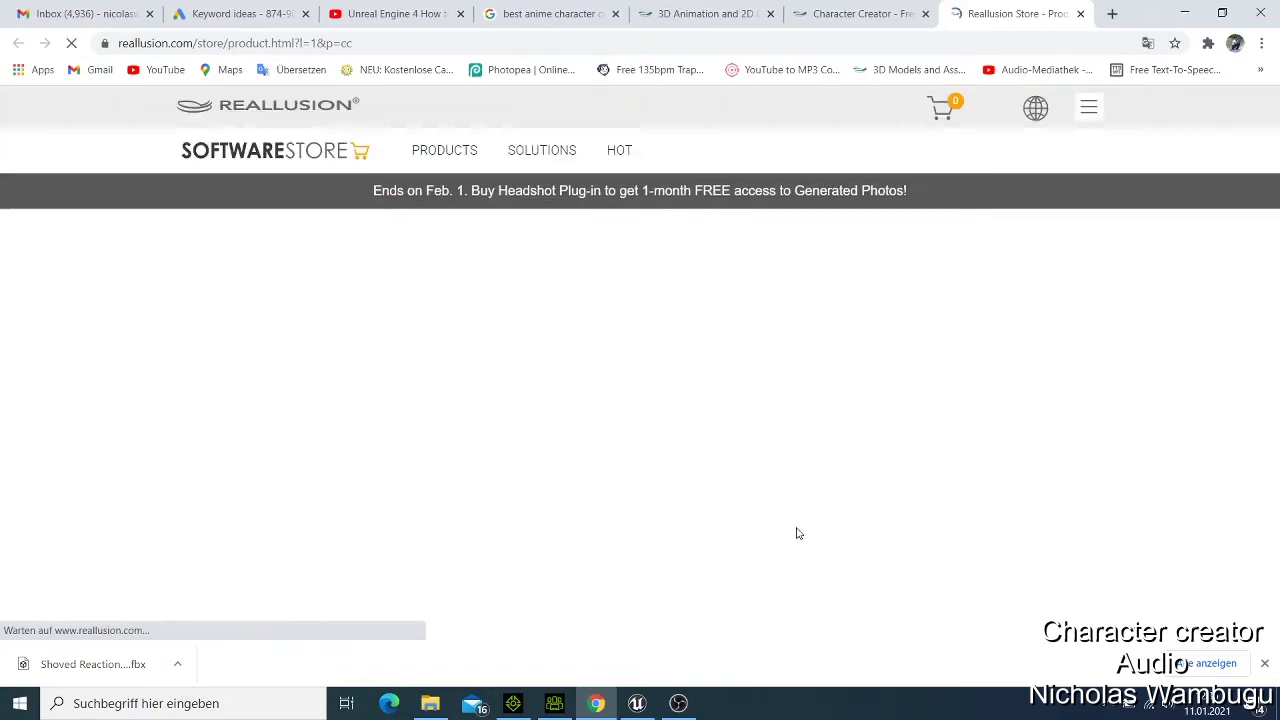
{"action": "scroll", "coordinate": [527, 420], "scroll_direction": "down", "scroll_amount": 4}
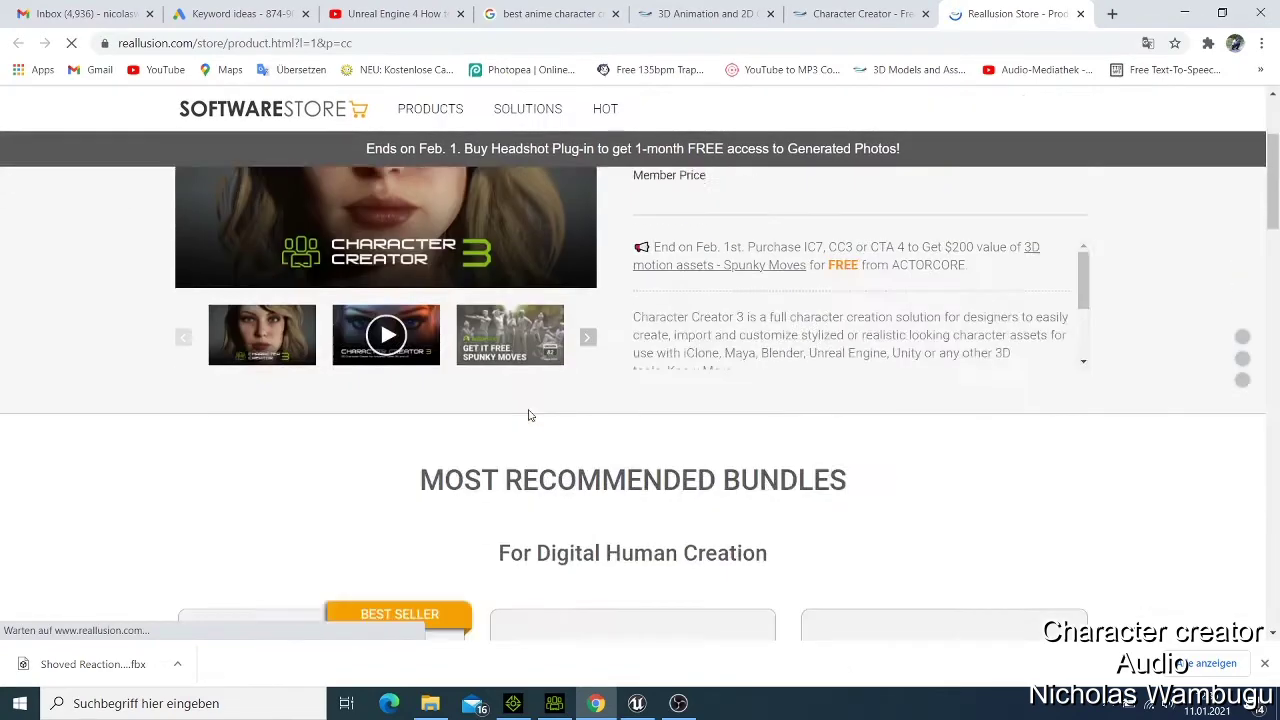
{"action": "scroll", "coordinate": [527, 418], "scroll_direction": "up", "scroll_amount": 3}
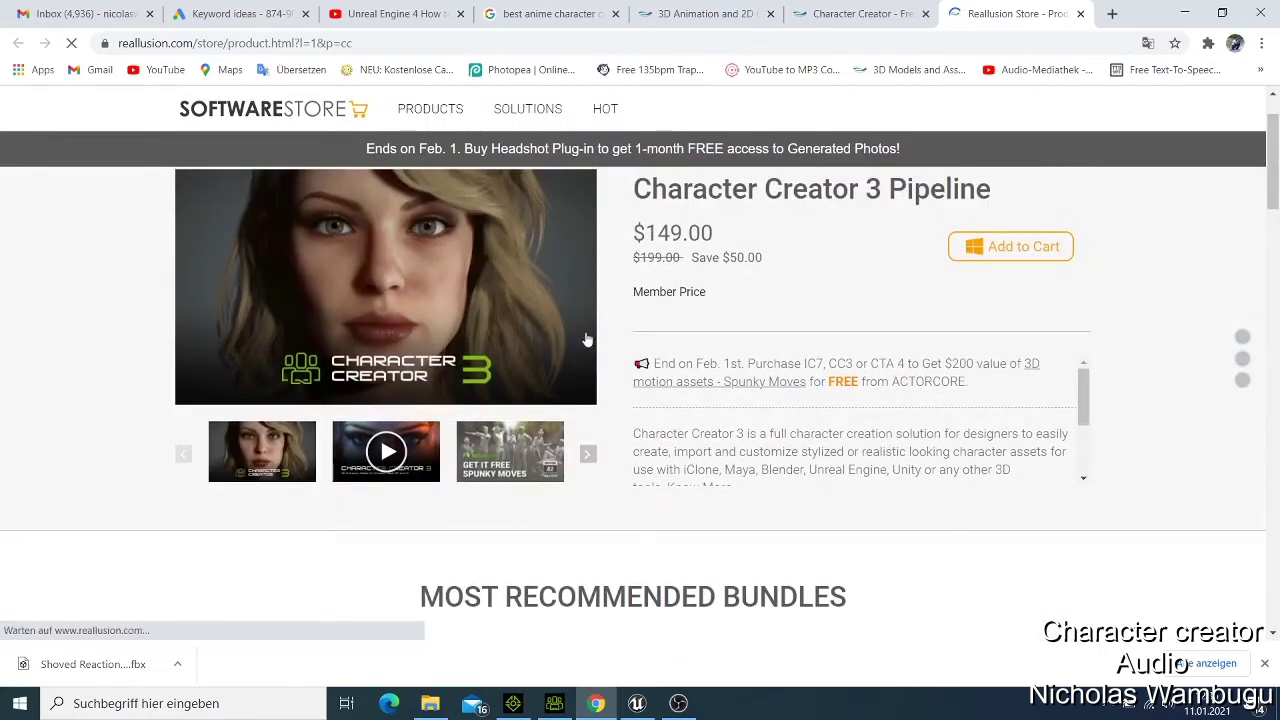
{"action": "scroll", "coordinate": [592, 350], "scroll_direction": "up", "scroll_amount": 1}
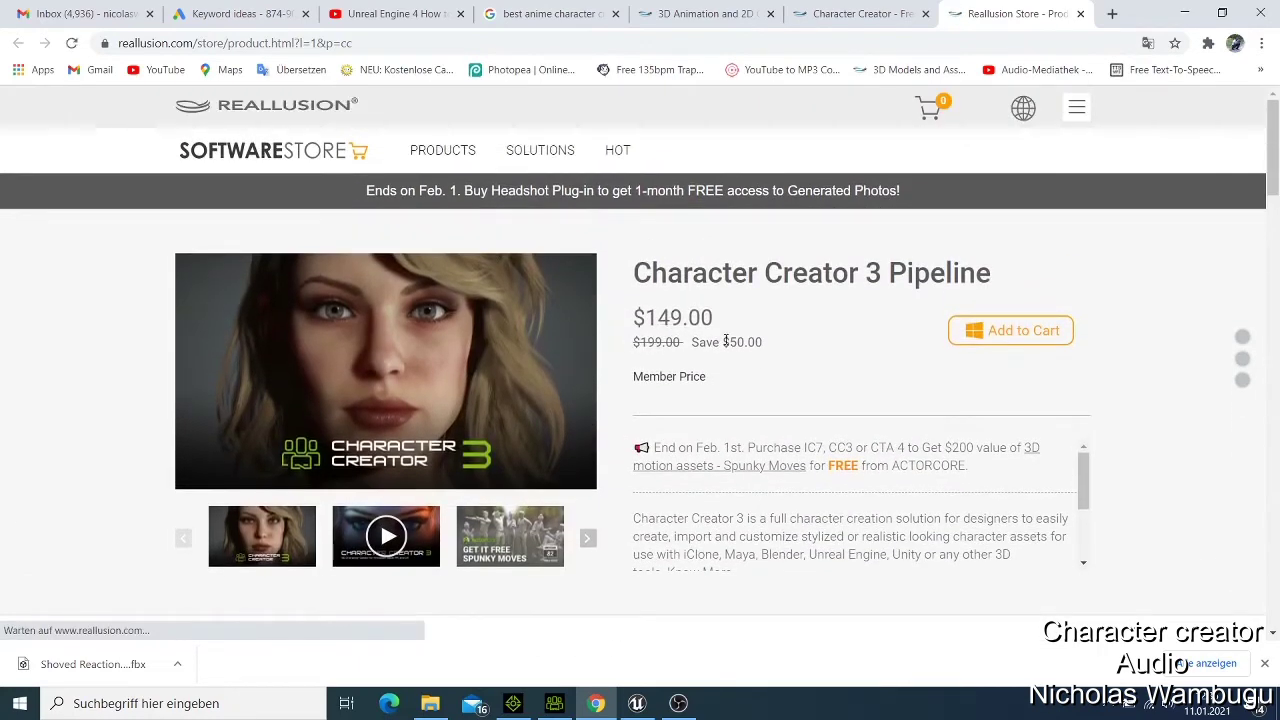
{"action": "scroll", "coordinate": [742, 368], "scroll_direction": "down", "scroll_amount": 3}
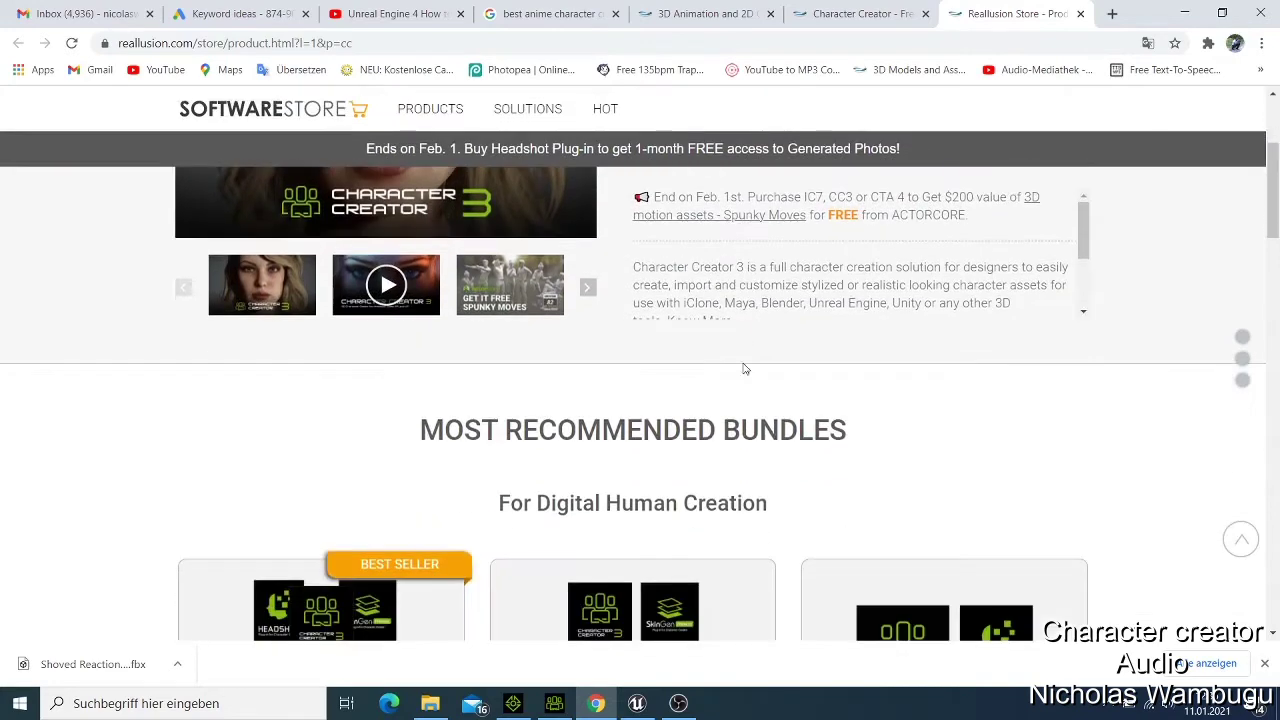
{"action": "scroll", "coordinate": [745, 369], "scroll_direction": "up", "scroll_amount": 3}
{"action": "scroll", "coordinate": [745, 369], "scroll_direction": "up", "scroll_amount": 1}
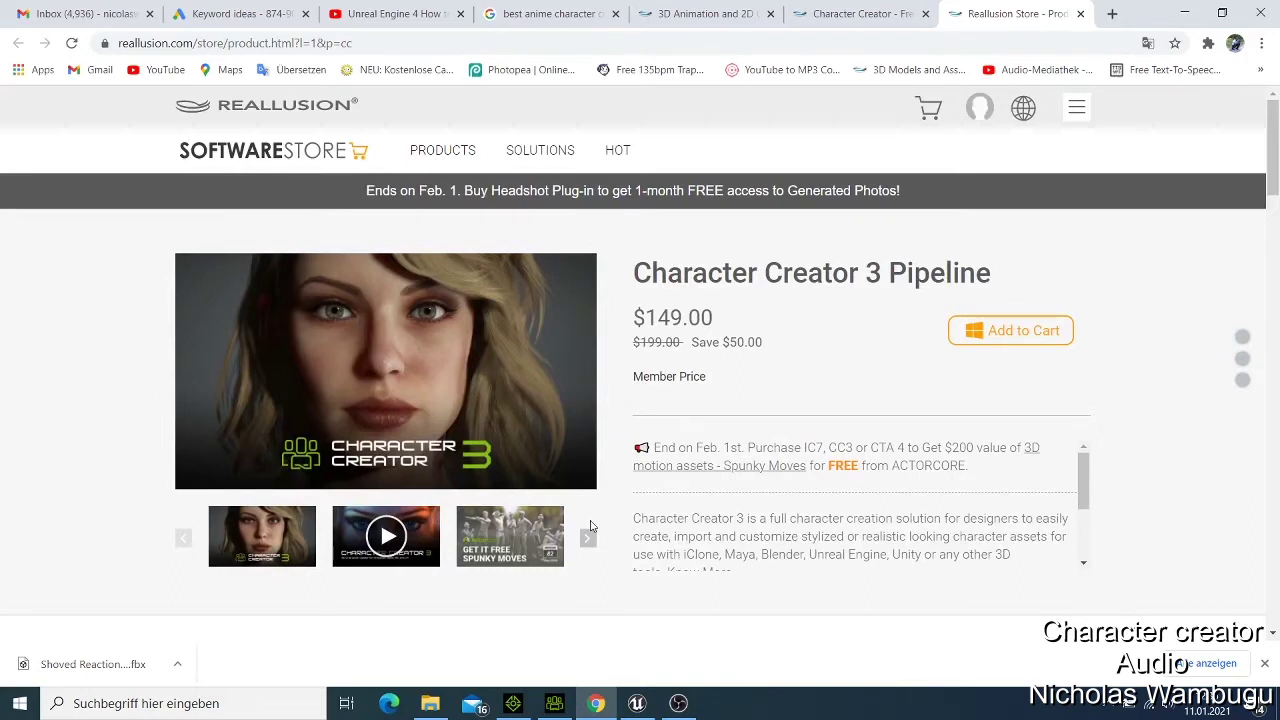
{"action": "scroll", "coordinate": [590, 530], "scroll_direction": "down", "scroll_amount": 5}
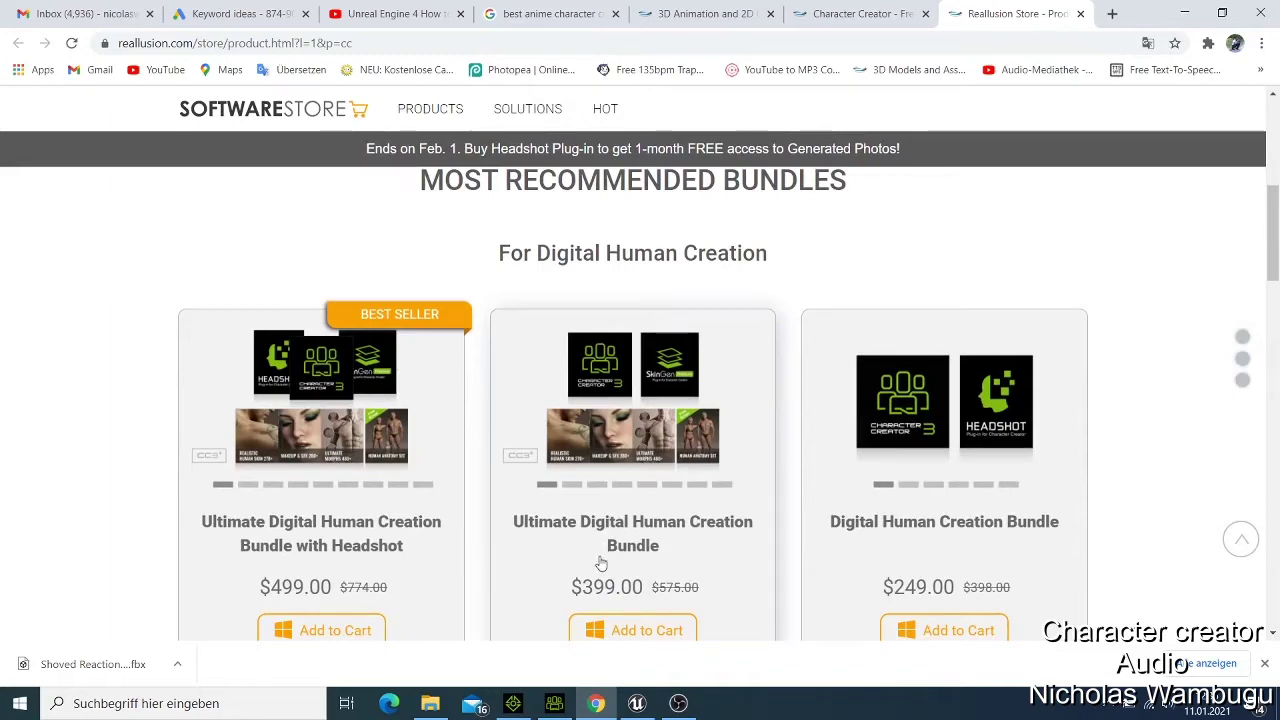
{"action": "scroll", "coordinate": [640, 400], "scroll_direction": "up", "scroll_amount": 5}
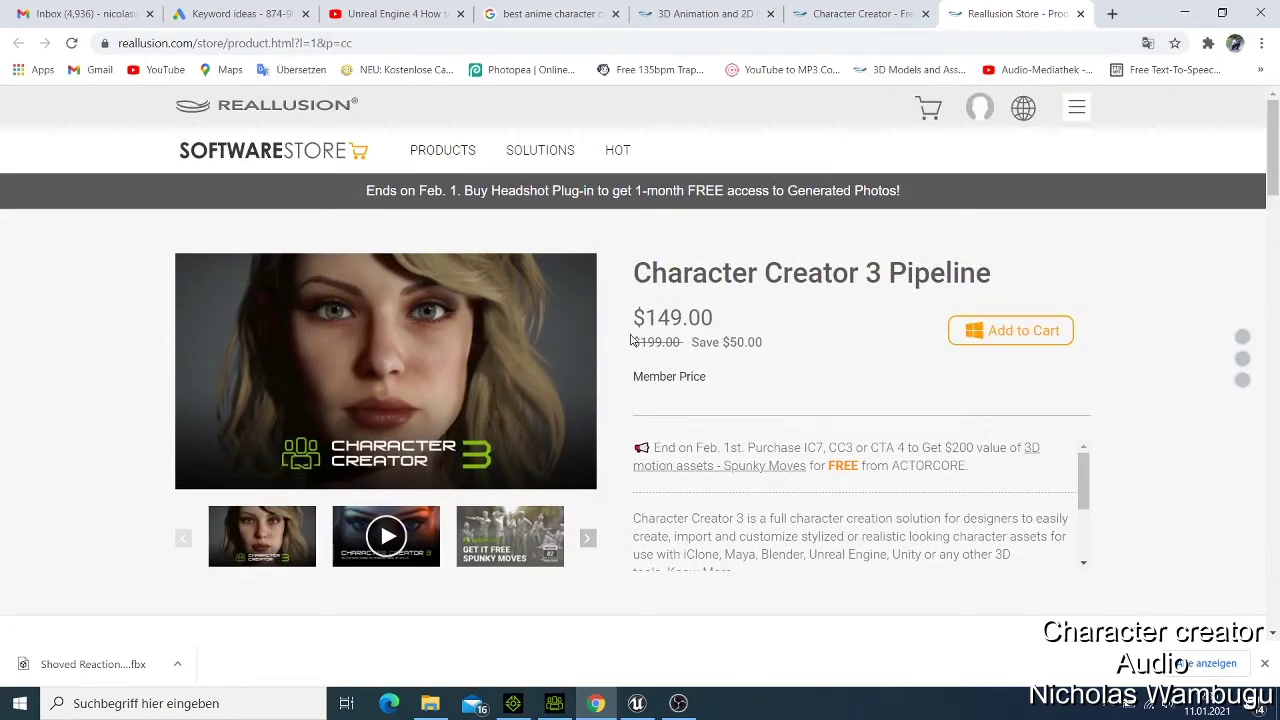
Browse the store's solutions and product offerings and open the iClone 7 product page
{"action": "mouse_move", "coordinate": [474, 138]}
{"action": "mouse_move", "coordinate": [529, 157]}
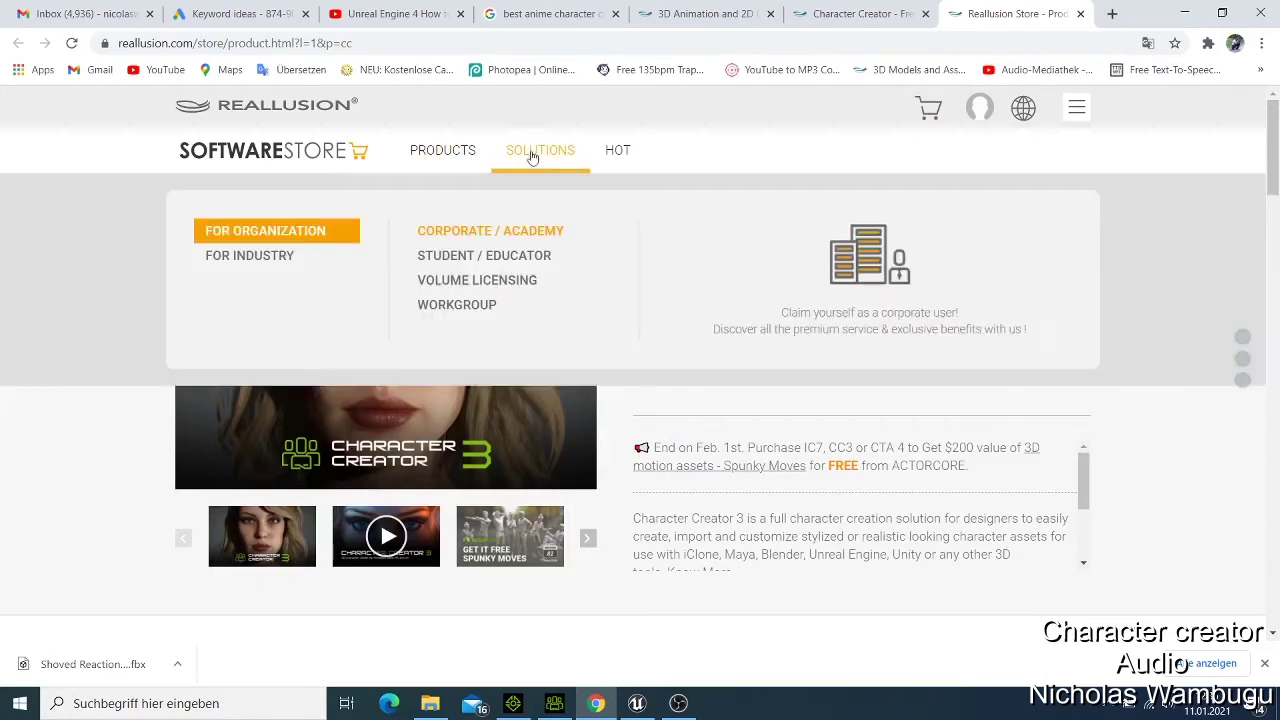
{"action": "mouse_move", "coordinate": [442, 160]}
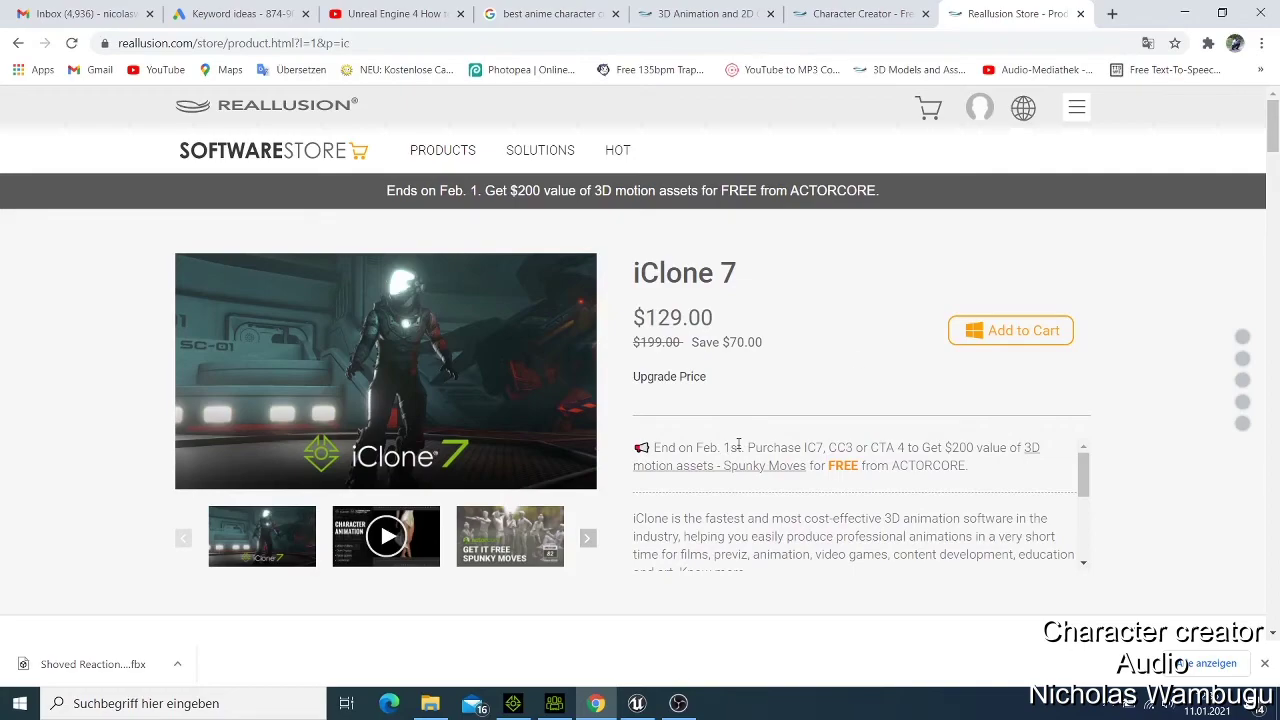
Switch to iClone 7 and delete the selected Shoved Reaction With Spin prop from the scene
{"action": "left_click", "coordinate": [1184, 13]}
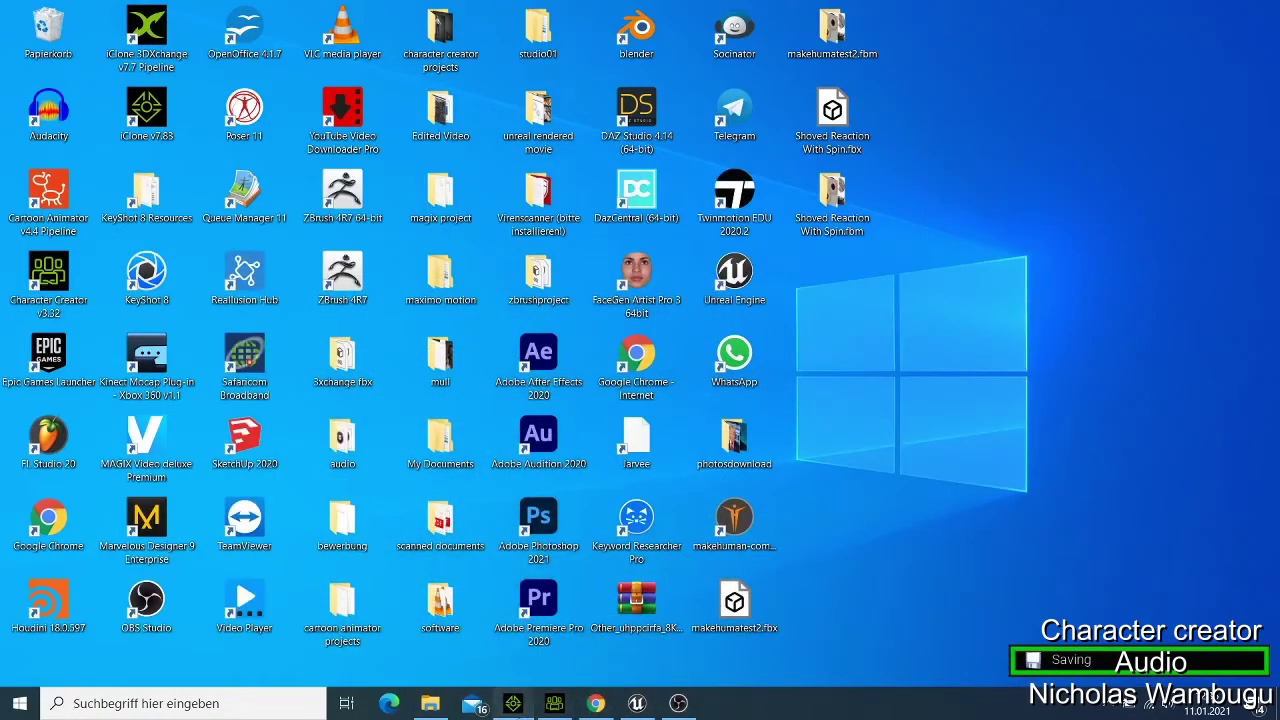
{"action": "left_click", "coordinate": [513, 703]}
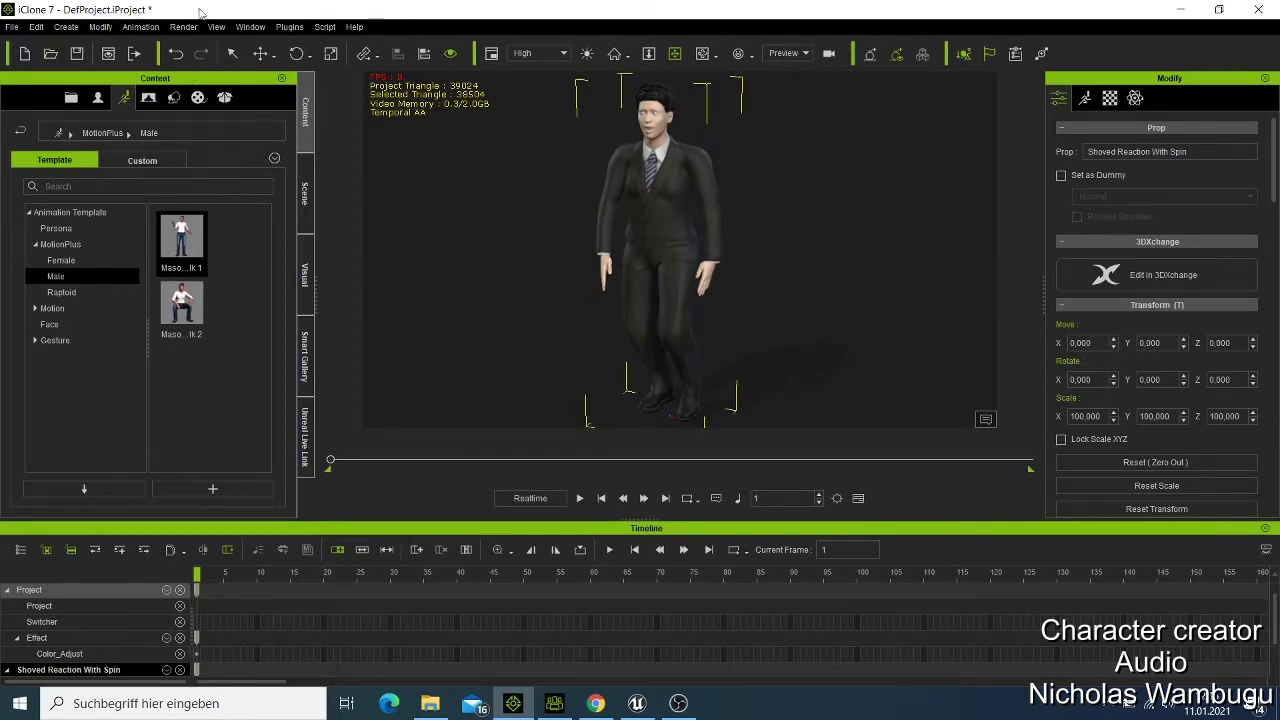
{"action": "left_click", "coordinate": [35, 27]}
{"action": "left_click", "coordinate": [66, 90]}
Open bob final.iProject from the iclone tutorial folder without saving the current project
{"action": "left_click", "coordinate": [12, 27]}
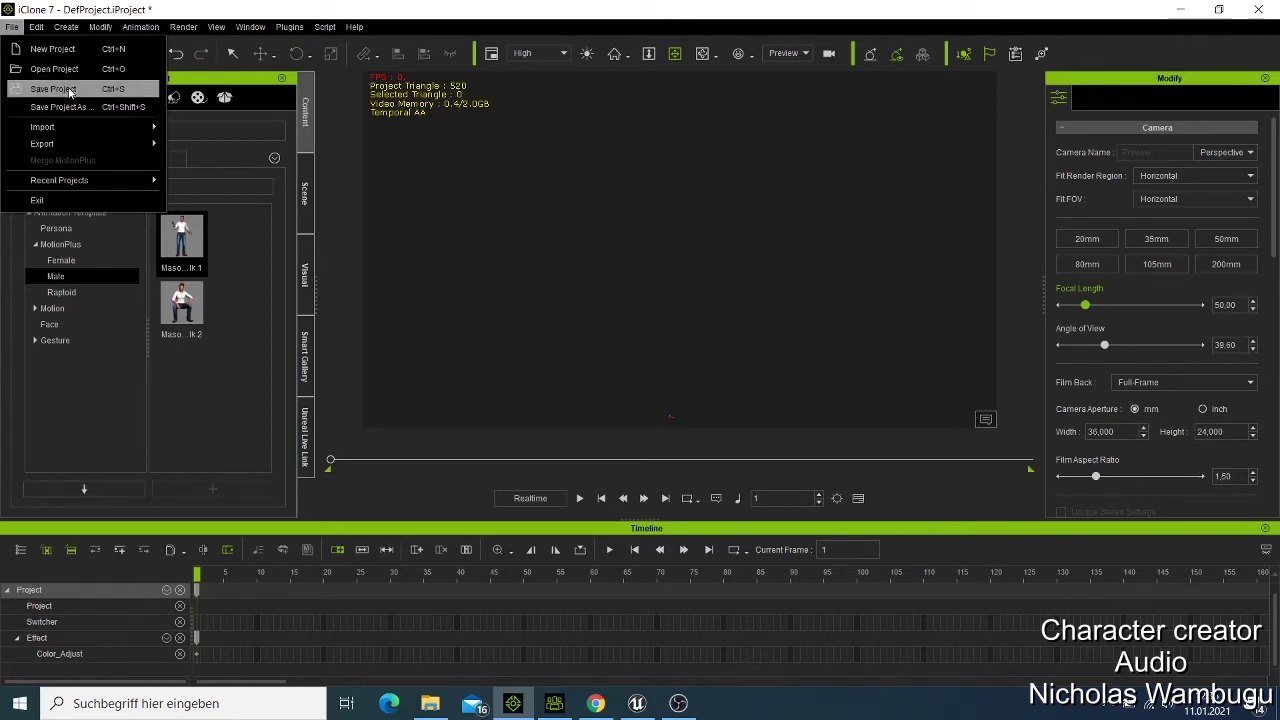
{"action": "left_click", "coordinate": [55, 69]}
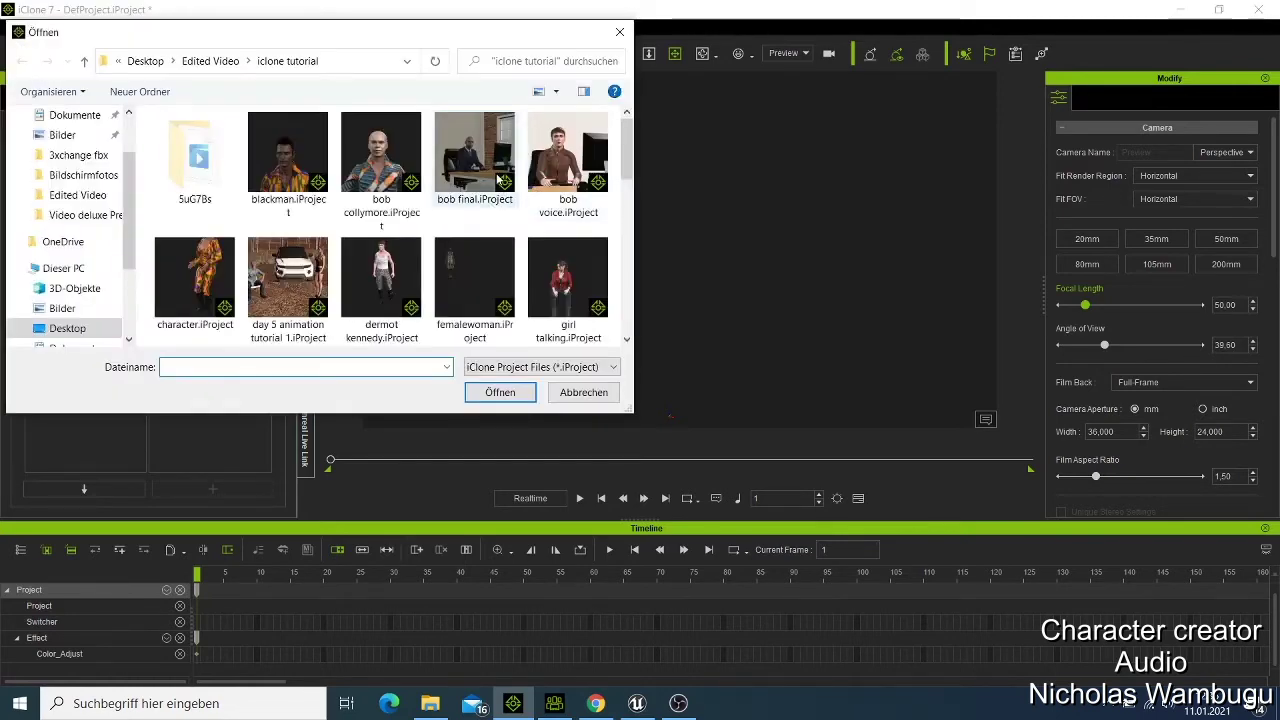
{"action": "scroll", "coordinate": [502, 178], "scroll_direction": "down", "scroll_amount": 5}
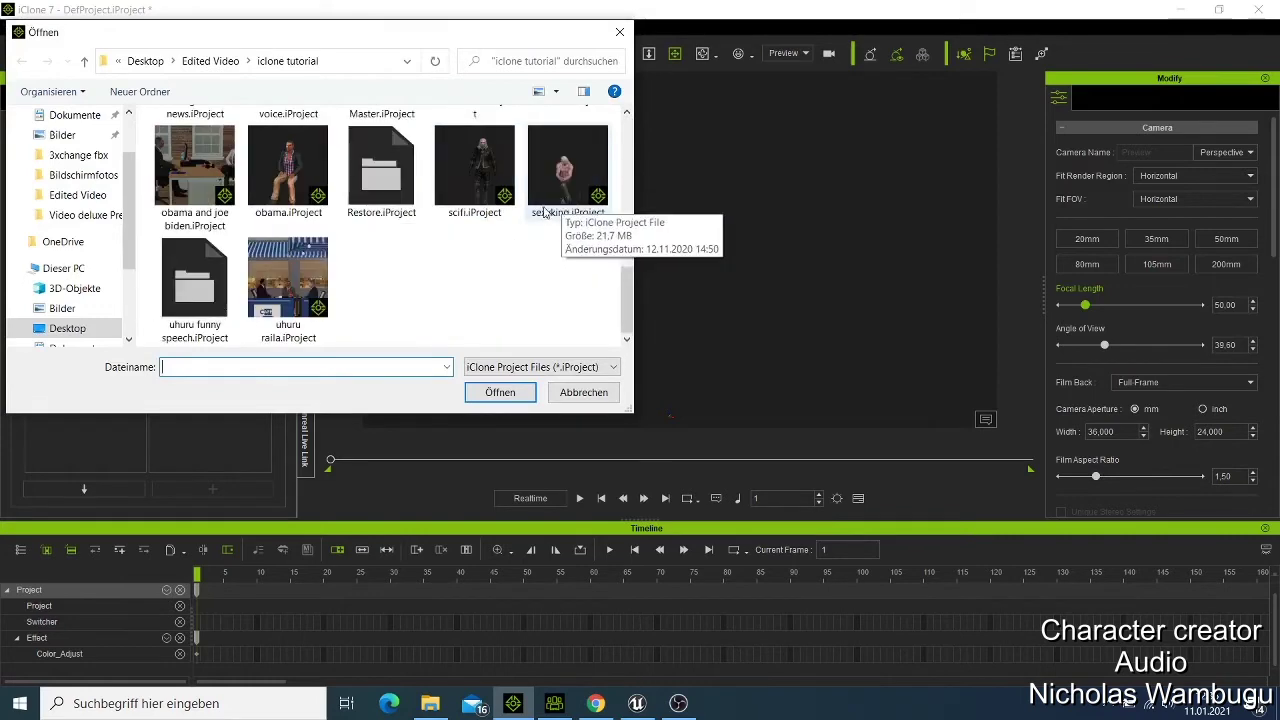
{"action": "scroll", "coordinate": [428, 277], "scroll_direction": "up", "scroll_amount": 1}
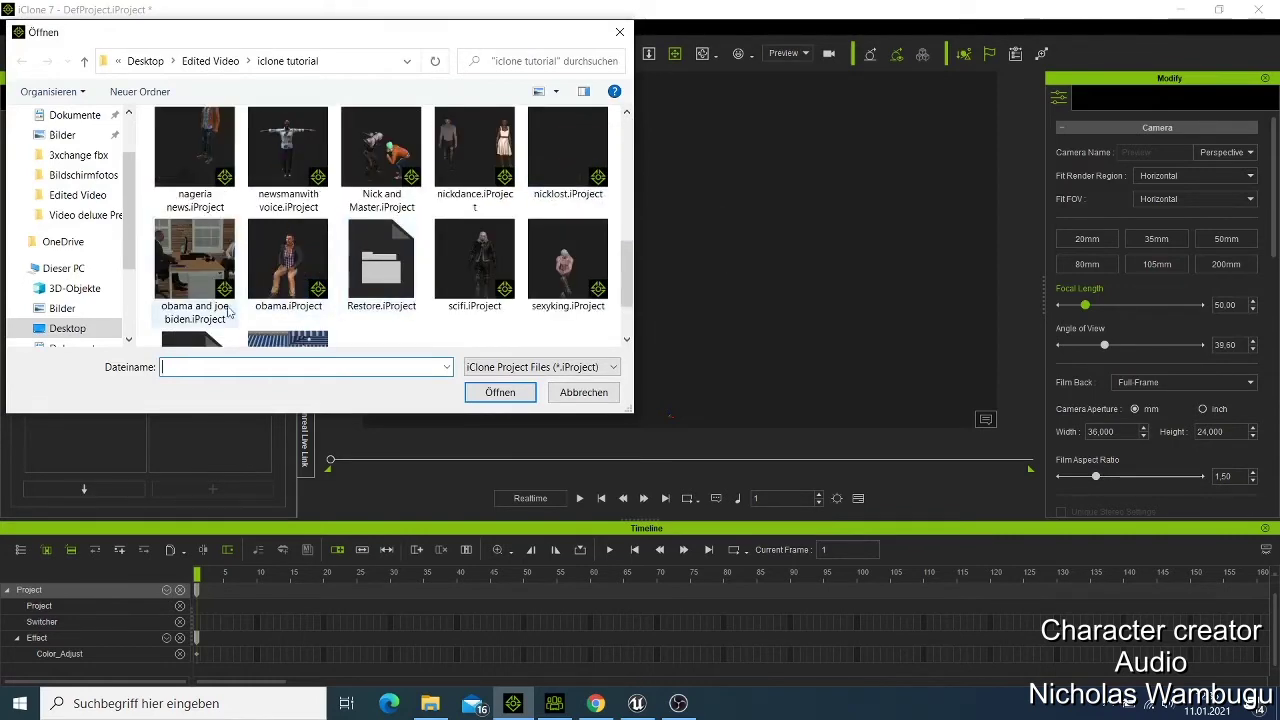
{"action": "scroll", "coordinate": [228, 300], "scroll_direction": "up", "scroll_amount": 2}
{"action": "scroll", "coordinate": [250, 310], "scroll_direction": "down", "scroll_amount": 5}
{"action": "left_click", "coordinate": [195, 168]}
{"action": "scroll", "coordinate": [393, 246], "scroll_direction": "up", "scroll_amount": 2}
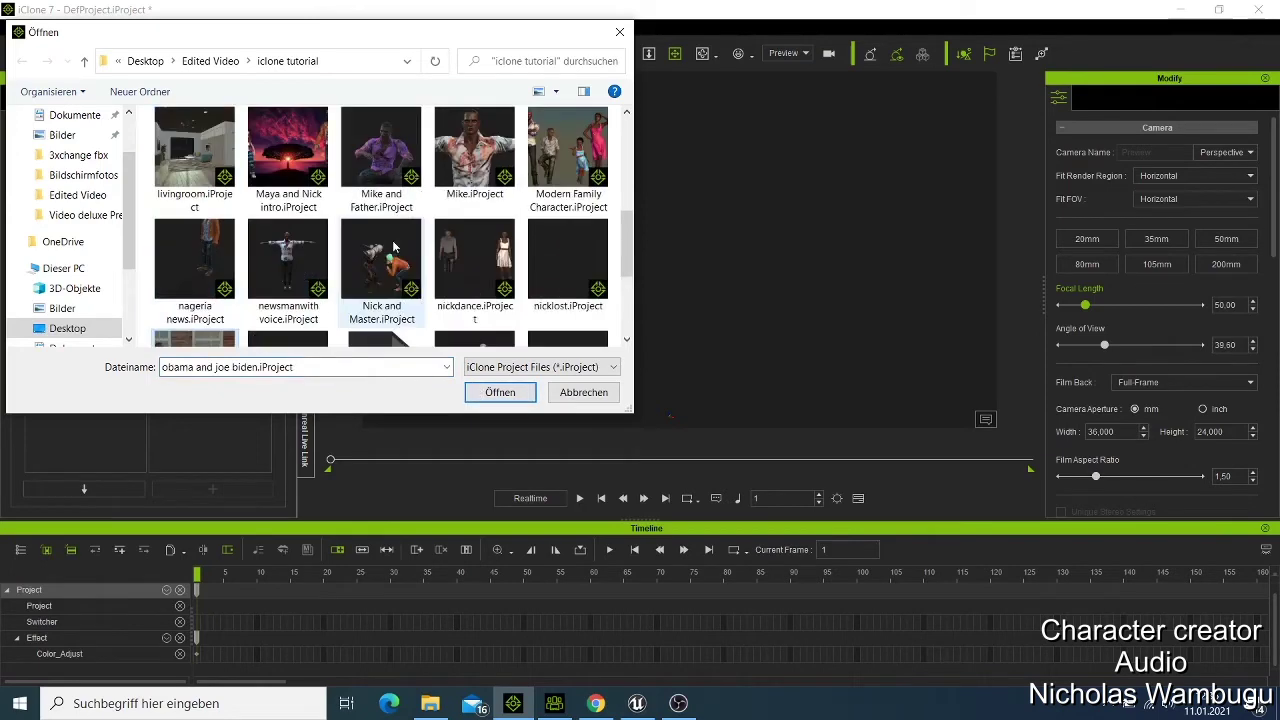
{"action": "scroll", "coordinate": [480, 285], "scroll_direction": "up", "scroll_amount": 3}
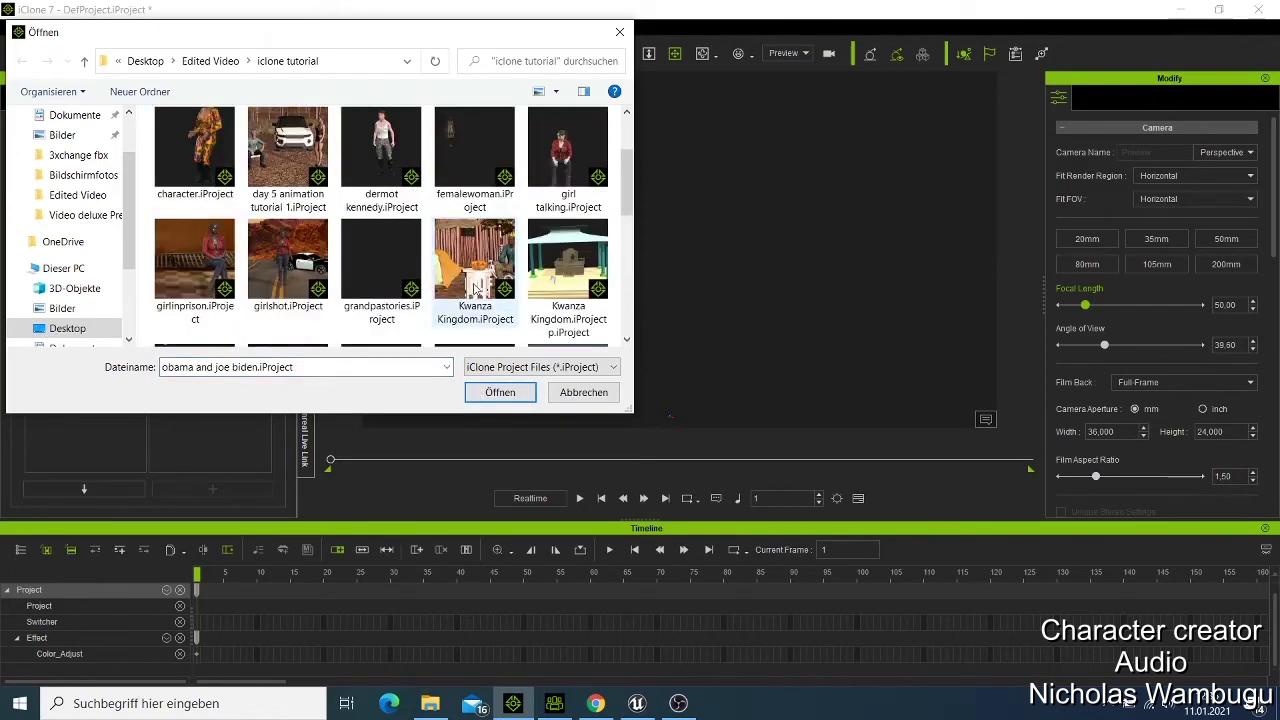
{"action": "scroll", "coordinate": [478, 285], "scroll_direction": "up", "scroll_amount": 1}
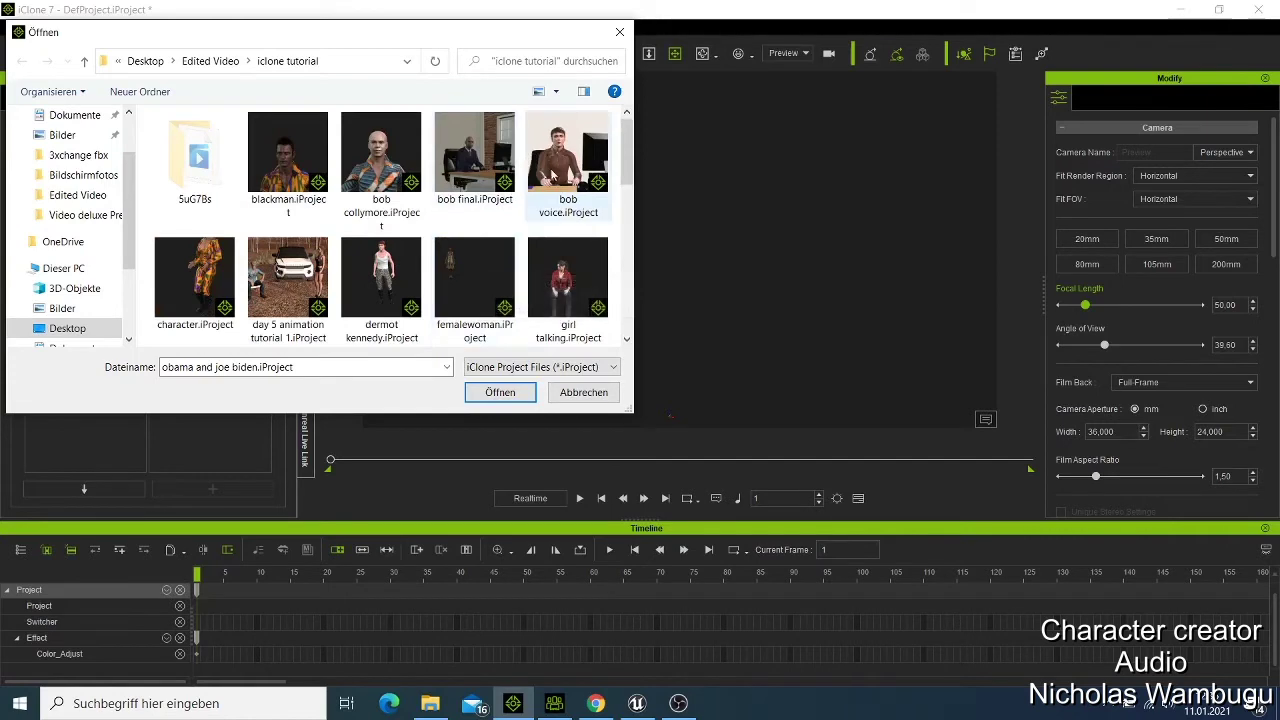
{"action": "left_click", "coordinate": [495, 166]}
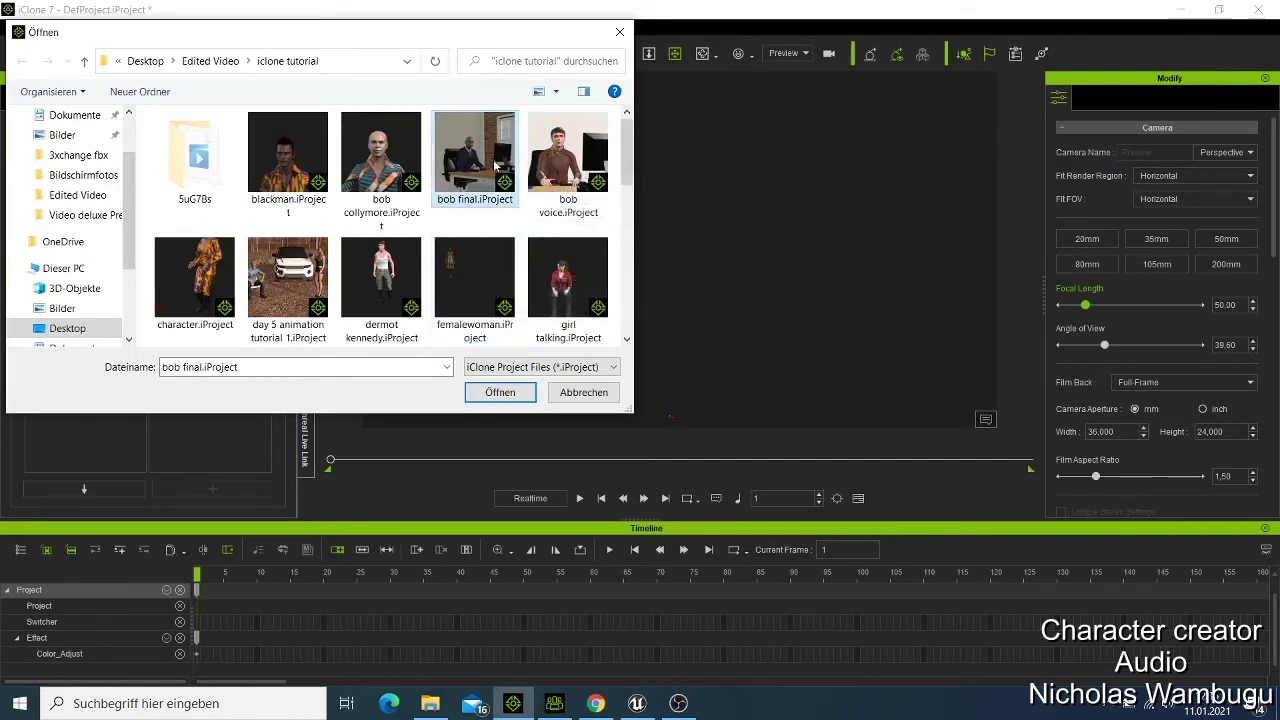
{"action": "left_click", "coordinate": [508, 393]}
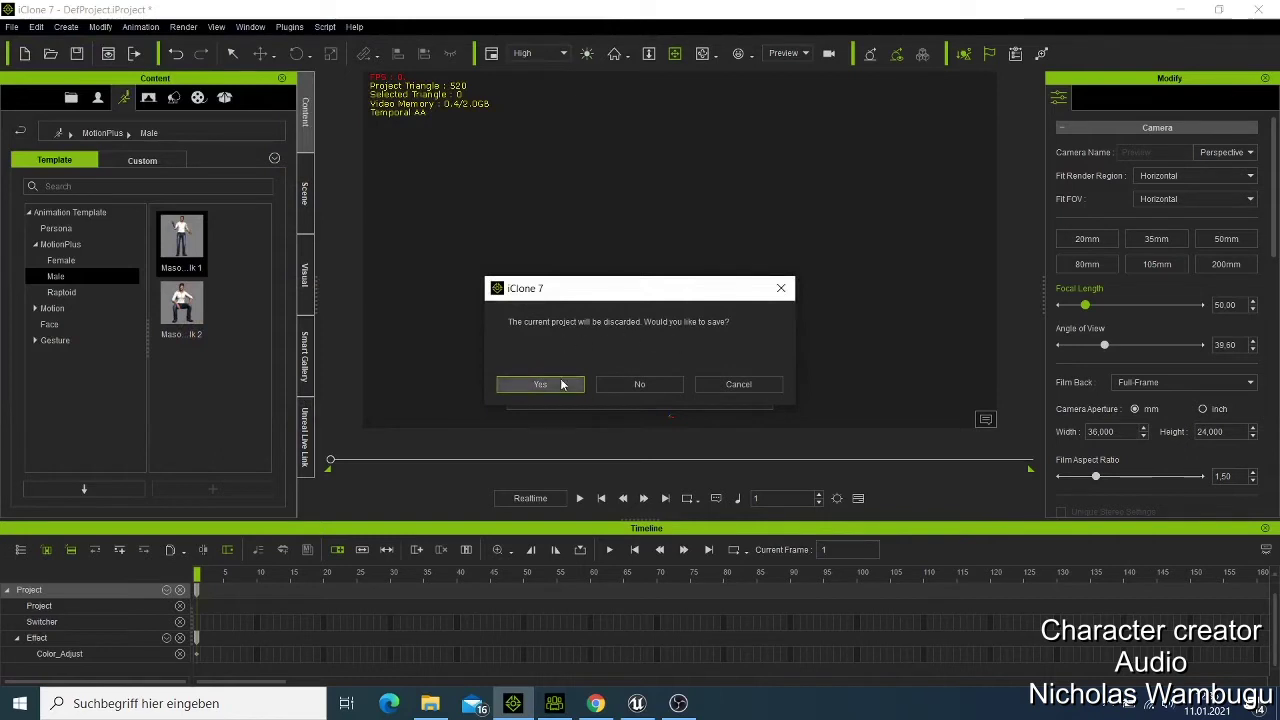
{"action": "left_click", "coordinate": [623, 385]}
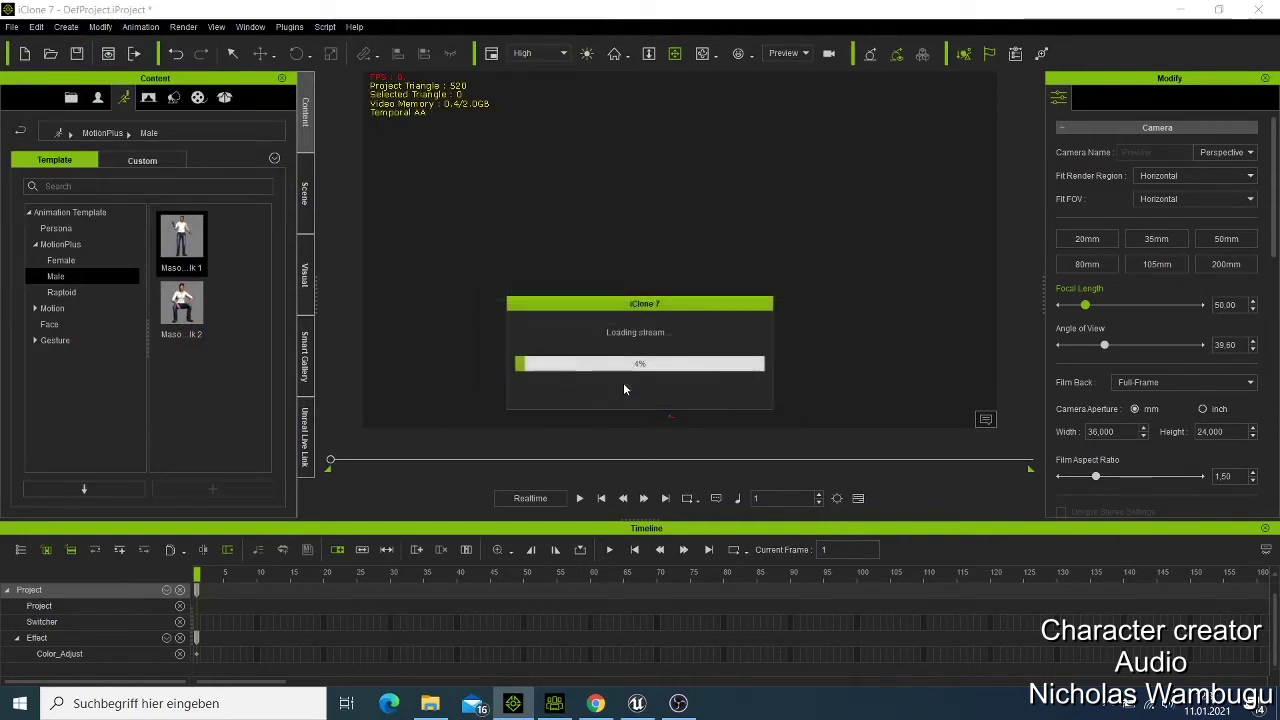
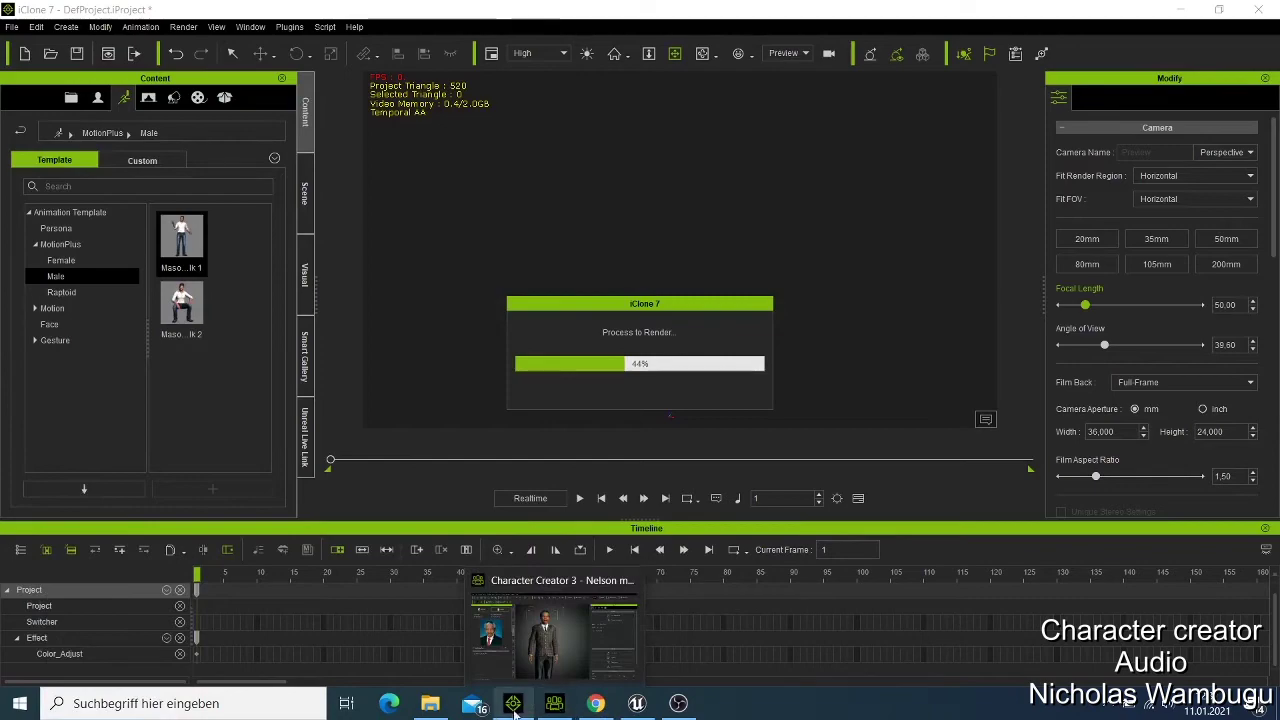
Switch to Chrome and review the iClone 7 store page, covering its price, licence details and most recommended bundles
{"action": "left_click", "coordinate": [596, 703]}
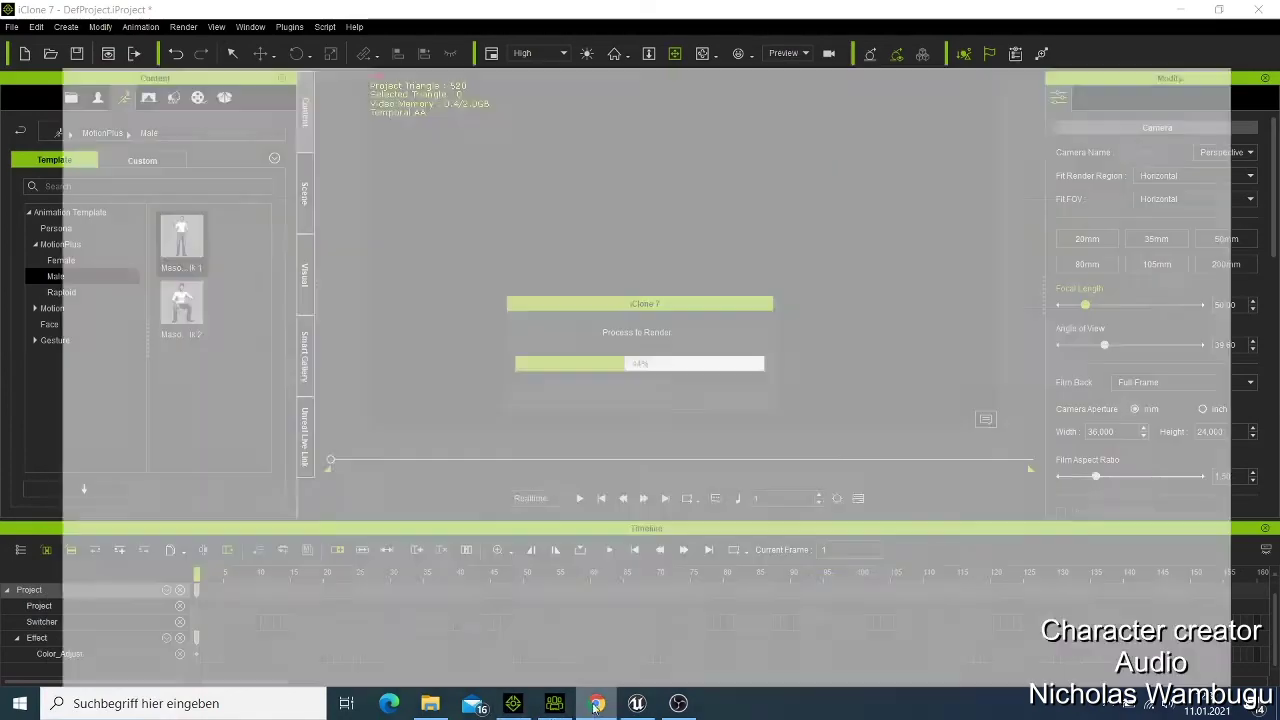
{"action": "left_click", "coordinate": [985, 14]}
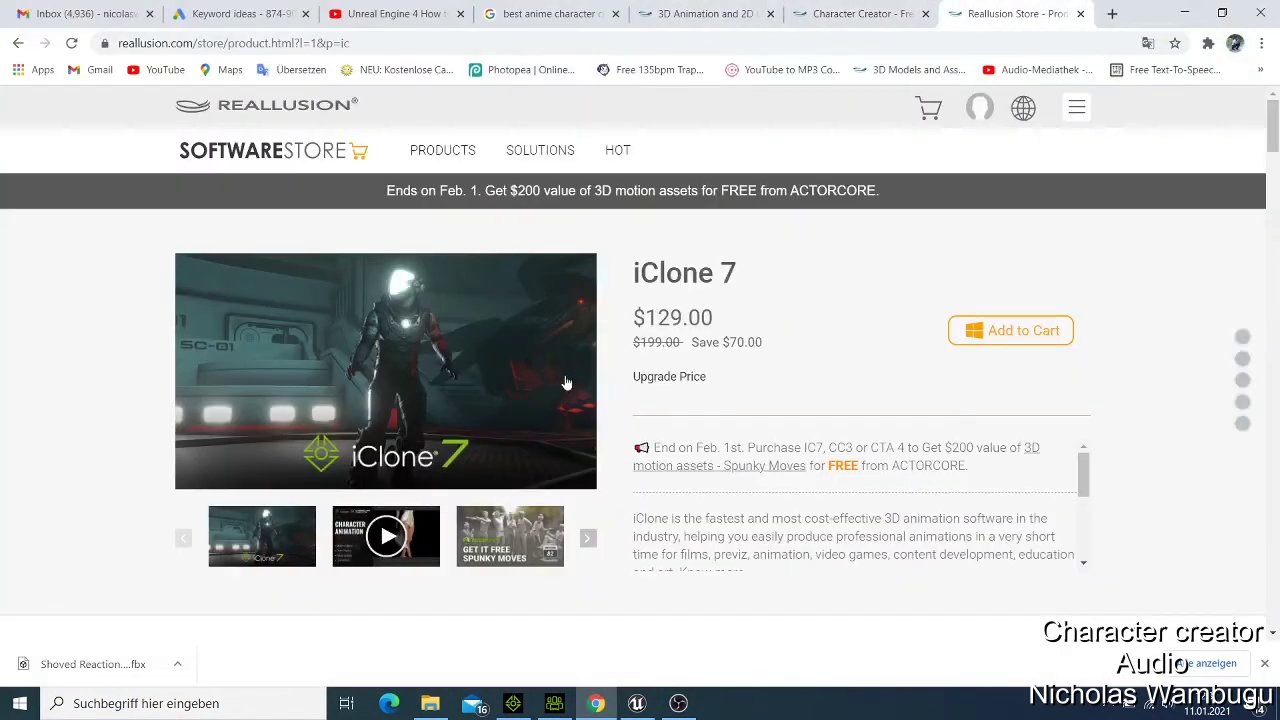
{"action": "scroll", "coordinate": [570, 400], "scroll_direction": "down", "scroll_amount": 5}
{"action": "scroll", "coordinate": [571, 397], "scroll_direction": "up", "scroll_amount": 2}
{"action": "scroll", "coordinate": [580, 414], "scroll_direction": "up", "scroll_amount": 3}
{"action": "scroll", "coordinate": [636, 443], "scroll_direction": "down", "scroll_amount": 1}
{"action": "scroll", "coordinate": [636, 443], "scroll_direction": "down", "scroll_amount": 5}
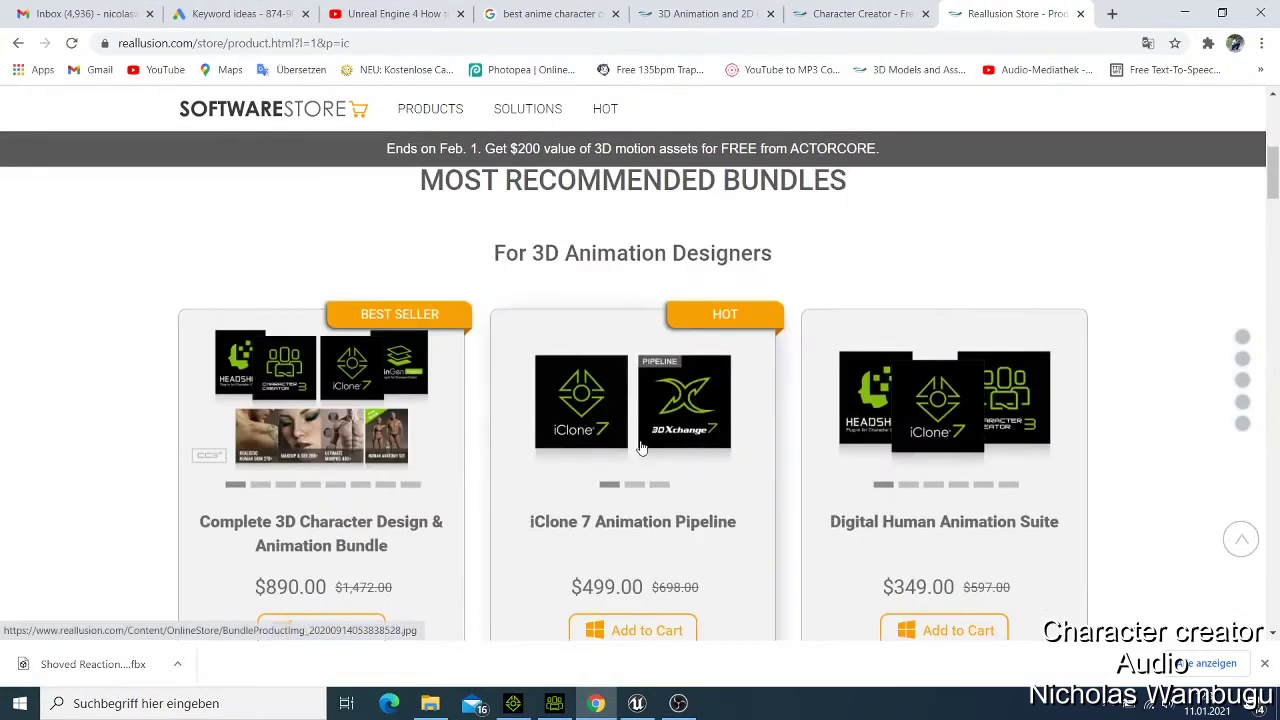
{"action": "scroll", "coordinate": [643, 443], "scroll_direction": "up", "scroll_amount": 5}
{"action": "scroll", "coordinate": [660, 478], "scroll_direction": "down", "scroll_amount": 2}
{"action": "scroll", "coordinate": [514, 531], "scroll_direction": "down", "scroll_amount": 5}
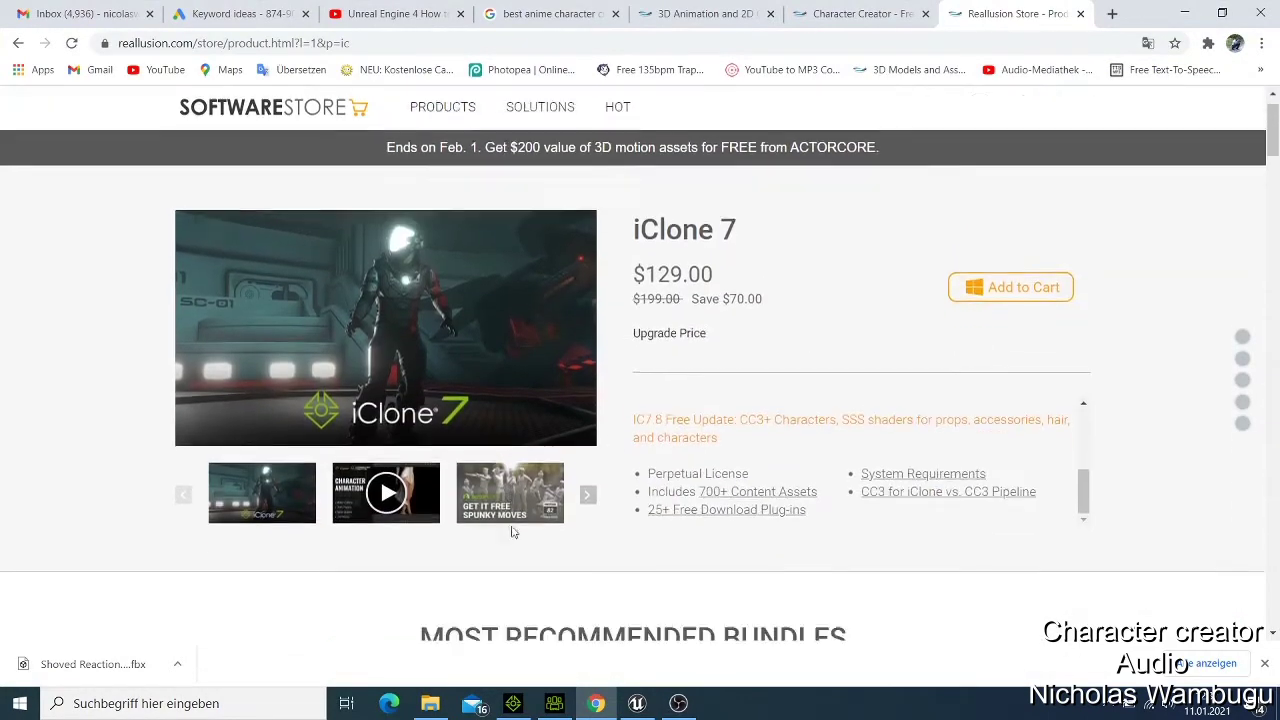
Review the Character Creator 3 download page's pipeline trial contents and system requirements
{"action": "left_click", "coordinate": [834, 12]}
{"action": "scroll", "coordinate": [586, 477], "scroll_direction": "down", "scroll_amount": 3}
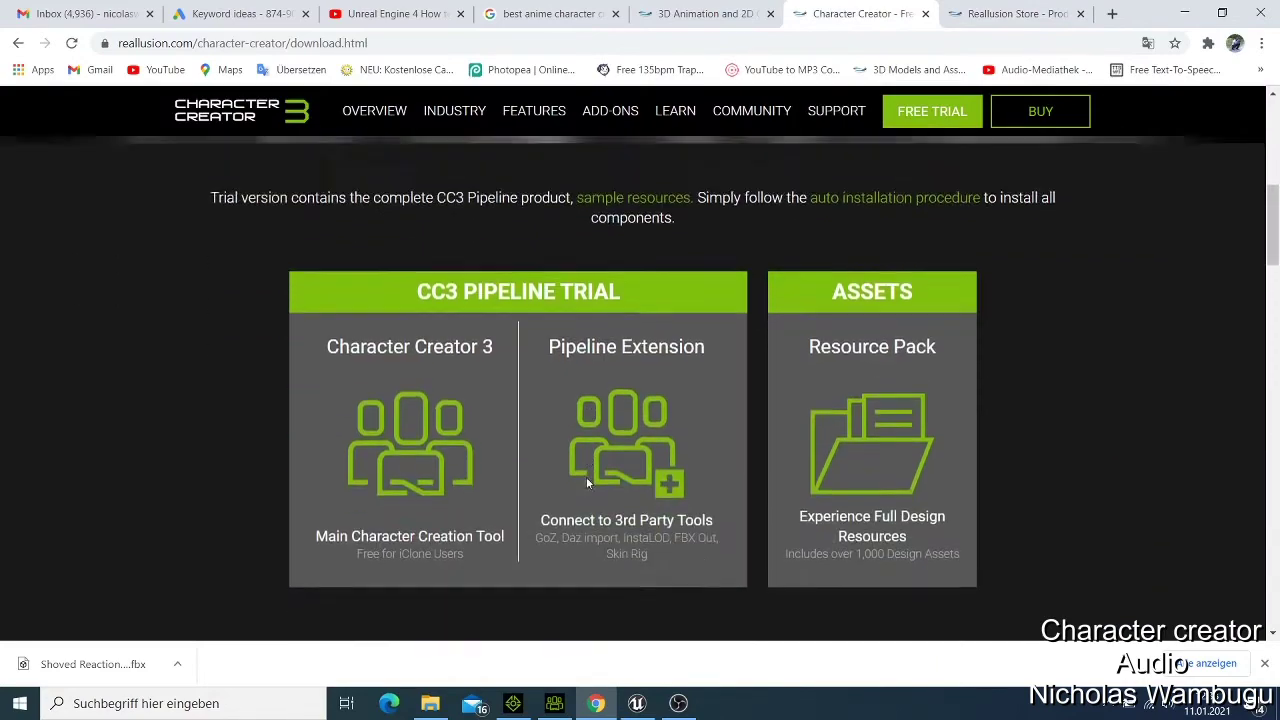
{"action": "scroll", "coordinate": [580, 470], "scroll_direction": "up", "scroll_amount": 3}
{"action": "scroll", "coordinate": [590, 484], "scroll_direction": "down", "scroll_amount": 5}
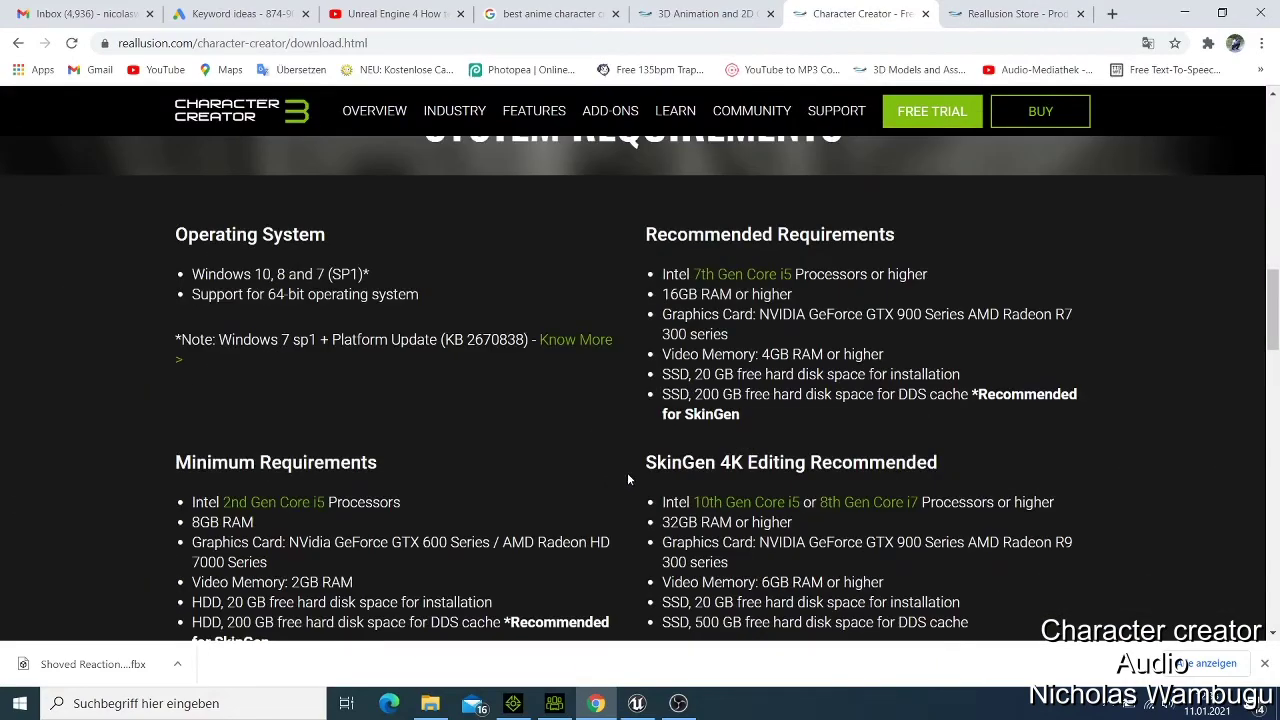
{"action": "scroll", "coordinate": [628, 479], "scroll_direction": "down", "scroll_amount": 1}
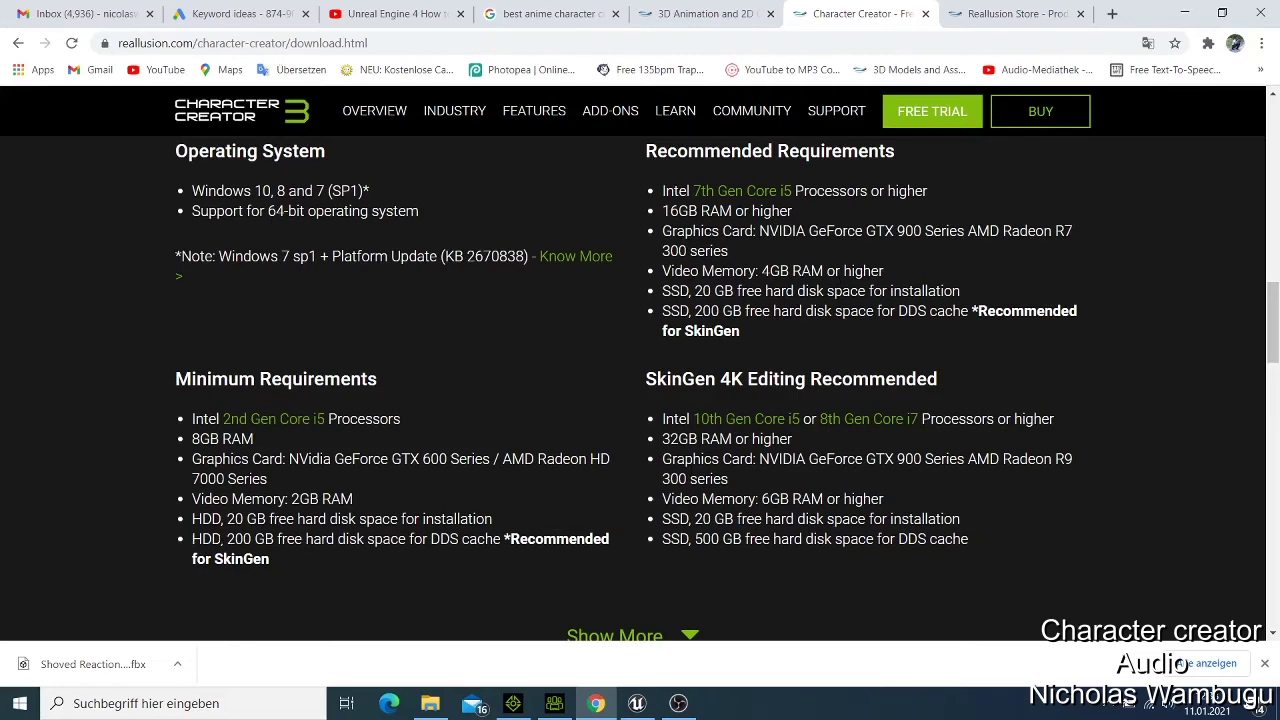
{"action": "scroll", "coordinate": [516, 410], "scroll_direction": "up", "scroll_amount": 3}
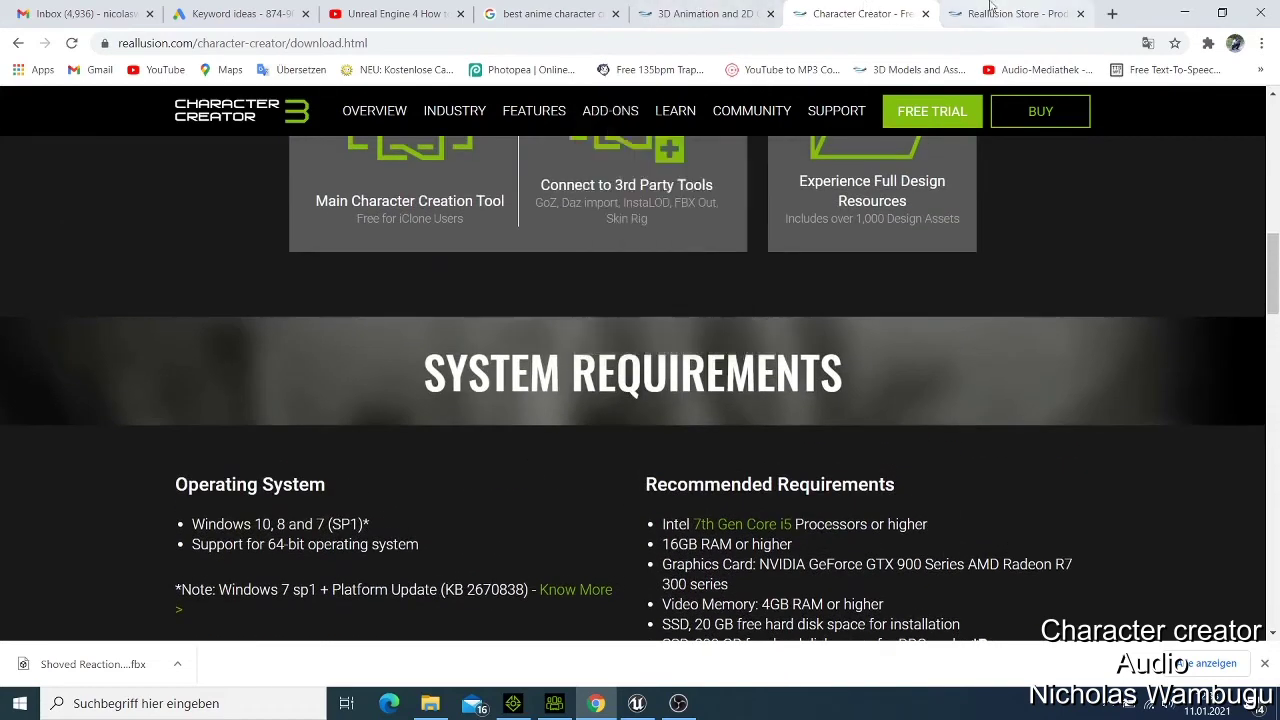
Return from the browser to iClone 7 and play the loaded bob final animation
{"action": "left_click", "coordinate": [1013, 12]}
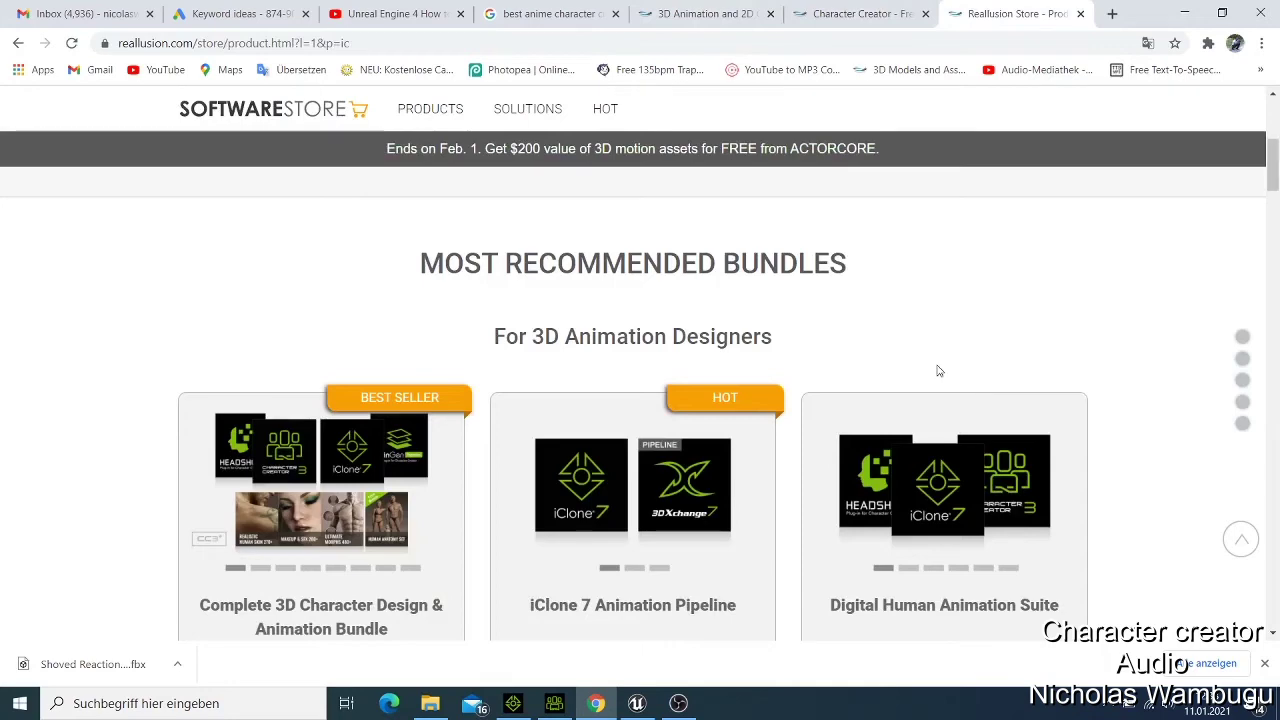
{"action": "left_click", "coordinate": [1199, 12]}
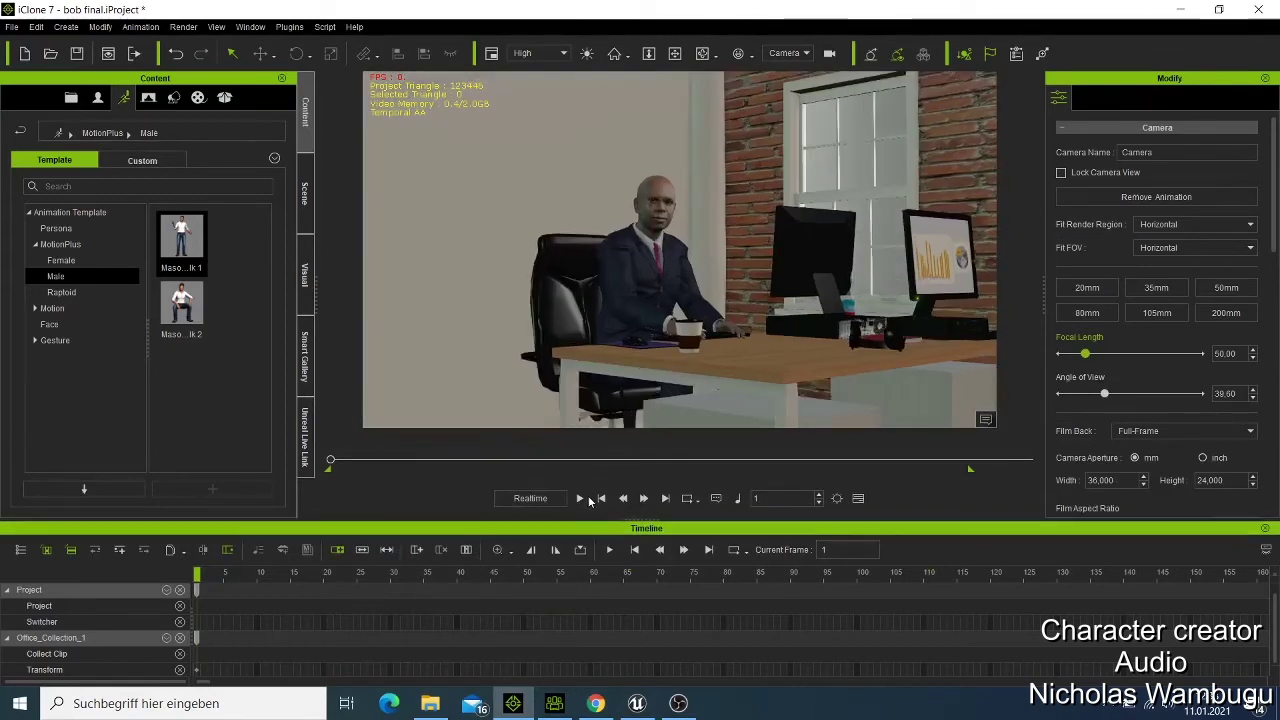
{"action": "left_click", "coordinate": [581, 498]}
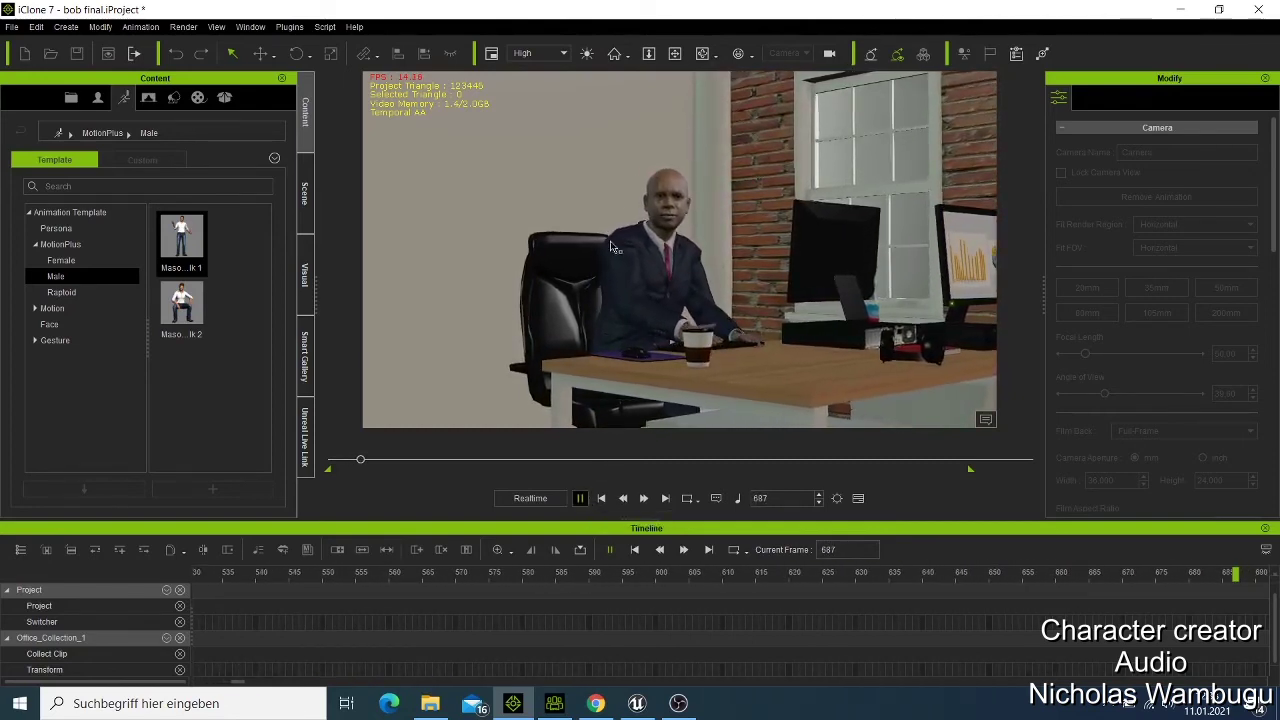
Switch to Character Creator 3, create a new project and display the content library
{"action": "left_click", "coordinate": [1183, 11]}
{"action": "left_click", "coordinate": [554, 703]}
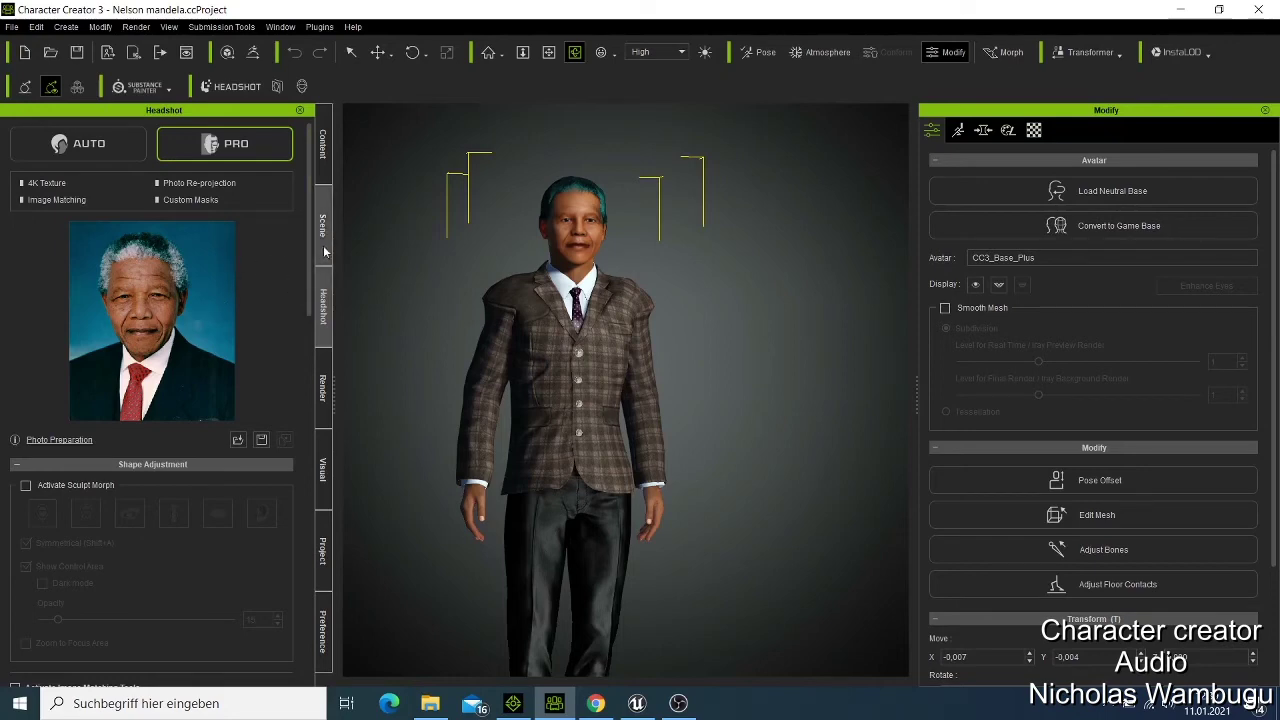
{"action": "left_click", "coordinate": [12, 28]}
{"action": "left_click", "coordinate": [38, 50]}
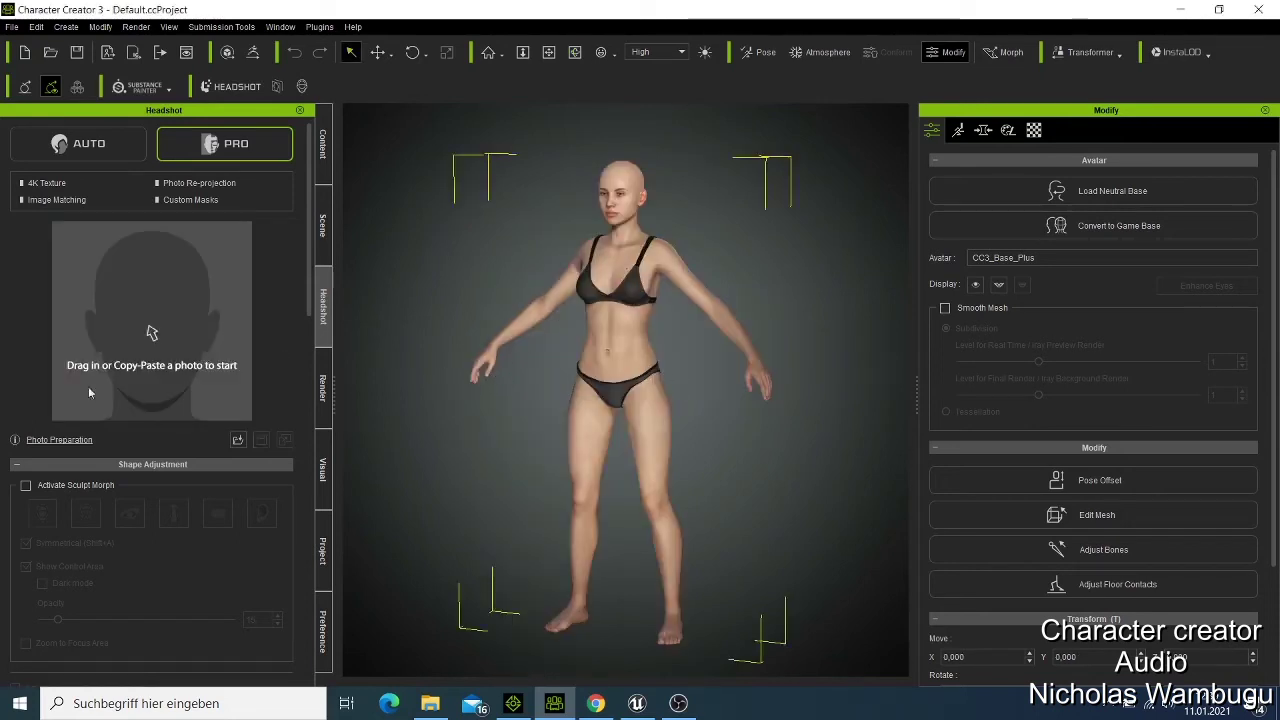
{"action": "left_click", "coordinate": [323, 145]}
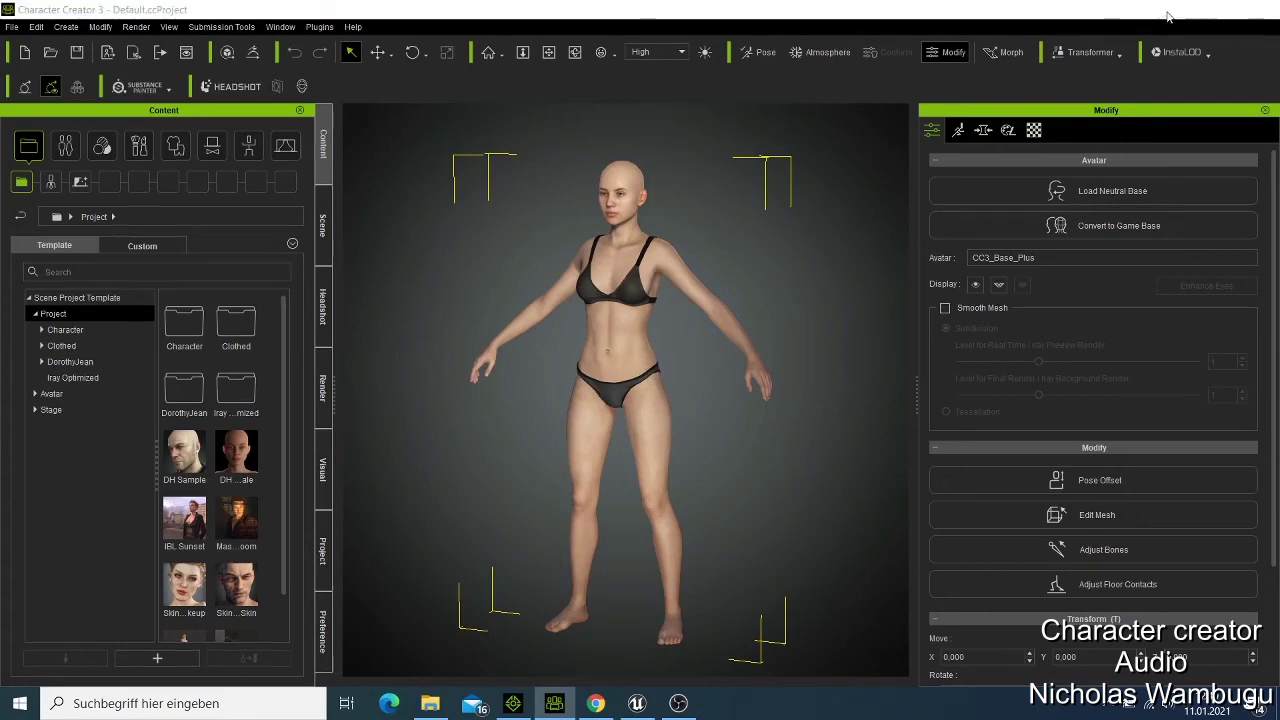
Minimize Character Creator 3 and launch Reallusion Hub from the desktop, bringing up its window
{"action": "left_click", "coordinate": [1178, 12]}
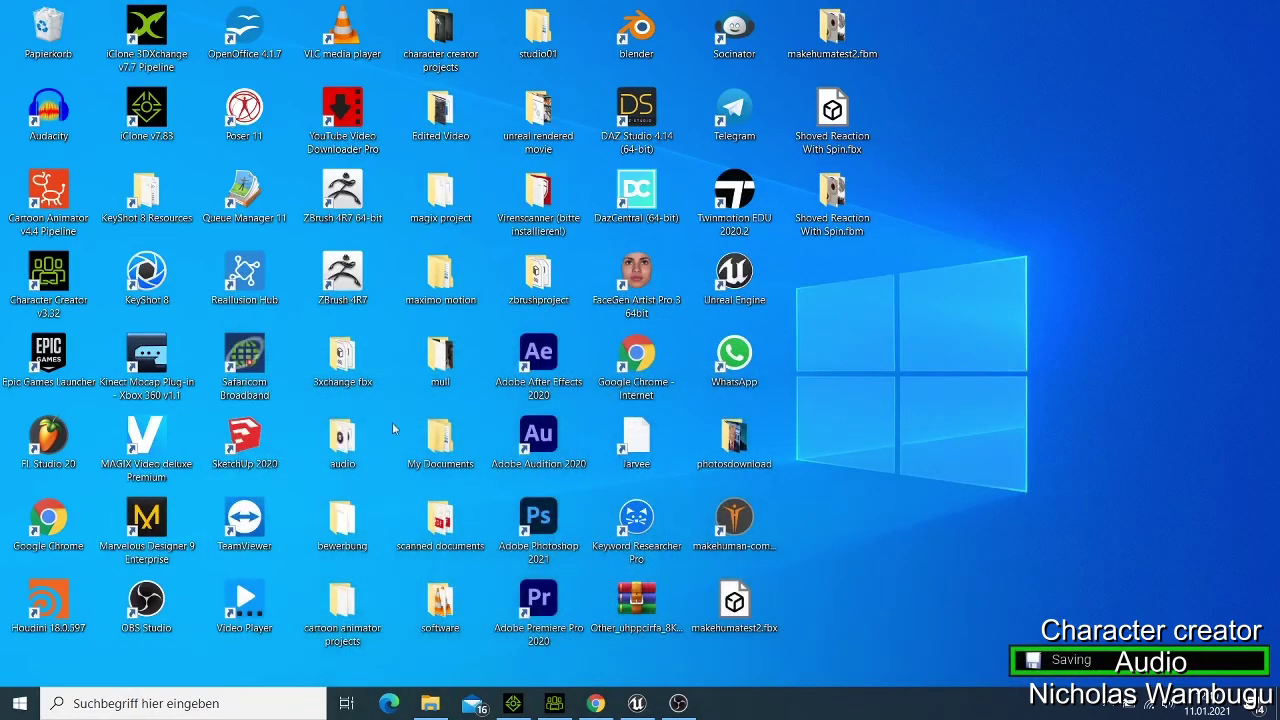
{"action": "double_click", "coordinate": [247, 281]}
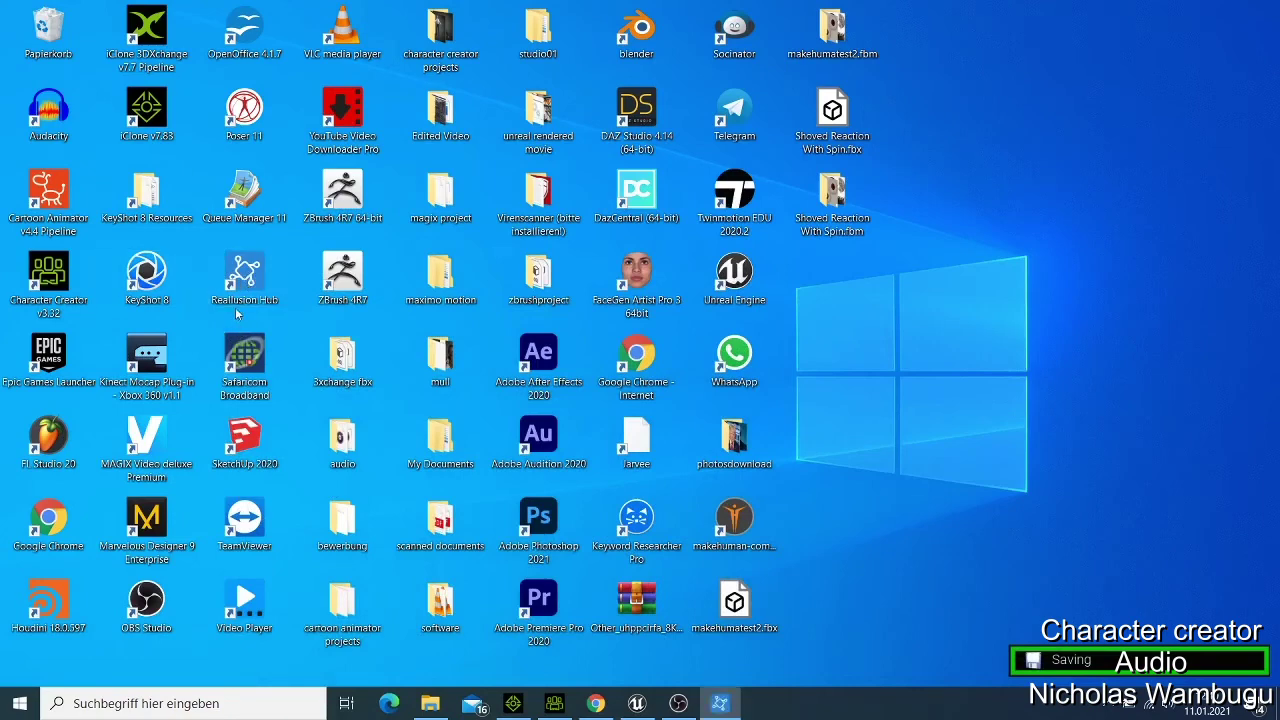
{"action": "left_click", "coordinate": [720, 703]}
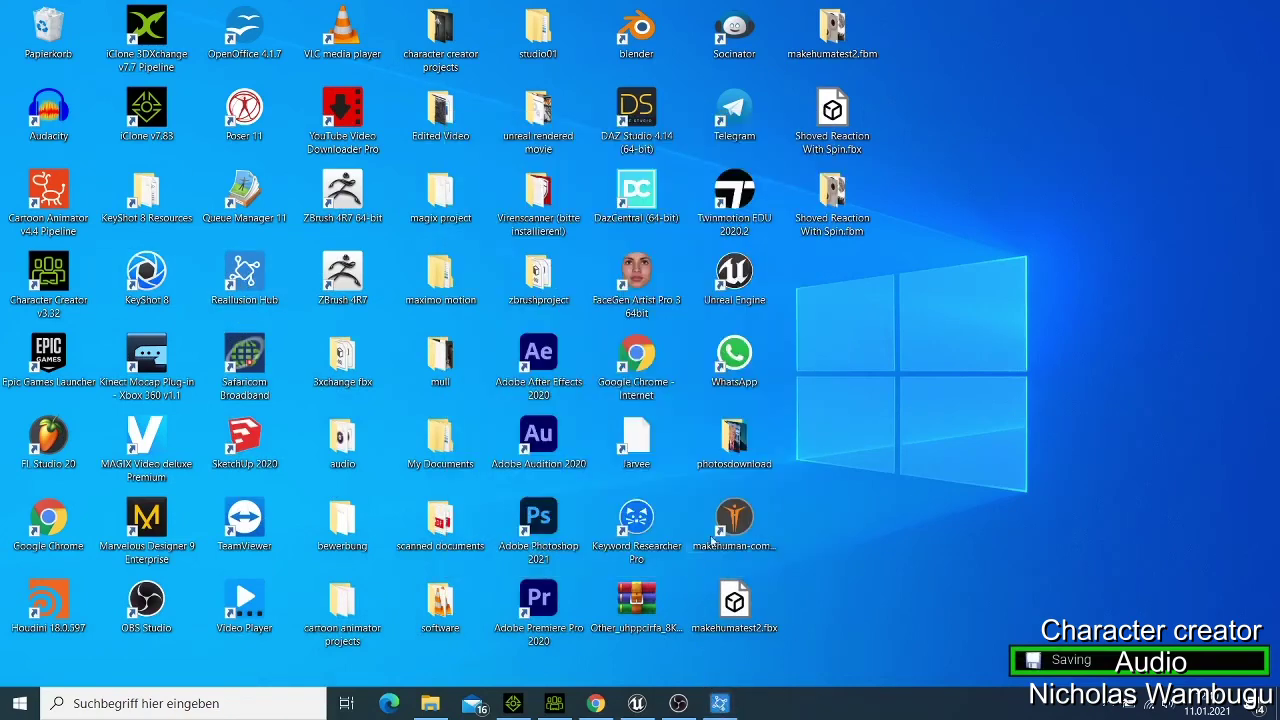
{"action": "left_click", "coordinate": [722, 704]}
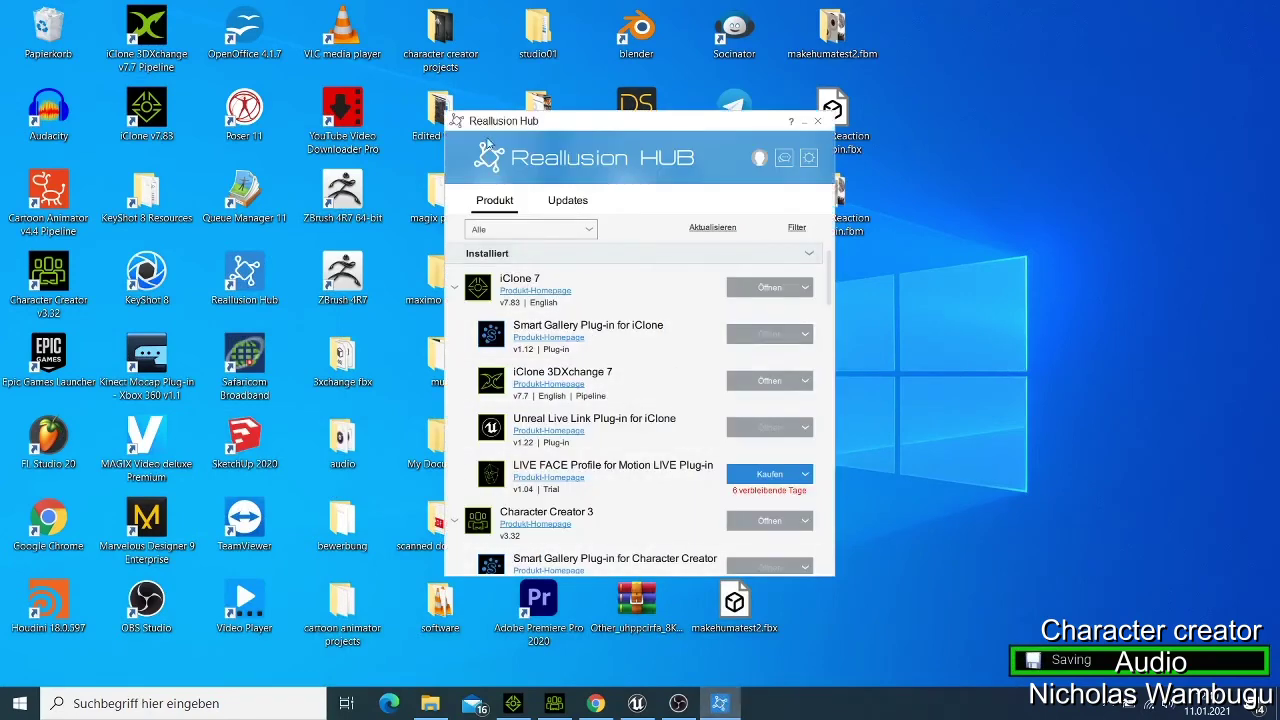
Check Reallusion Hub for updates and look through the installed iClone 7 and Character Creator 3 products and plug-ins
{"action": "left_click", "coordinate": [577, 206]}
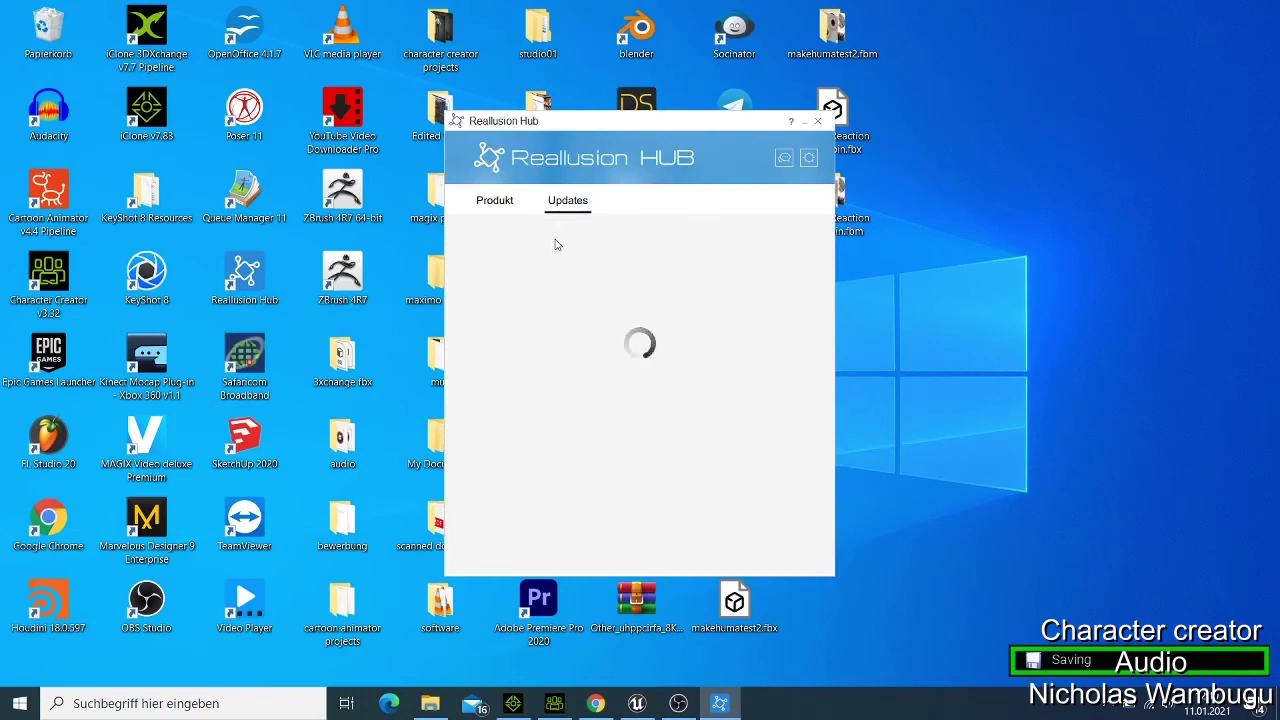
{"action": "left_click", "coordinate": [498, 204]}
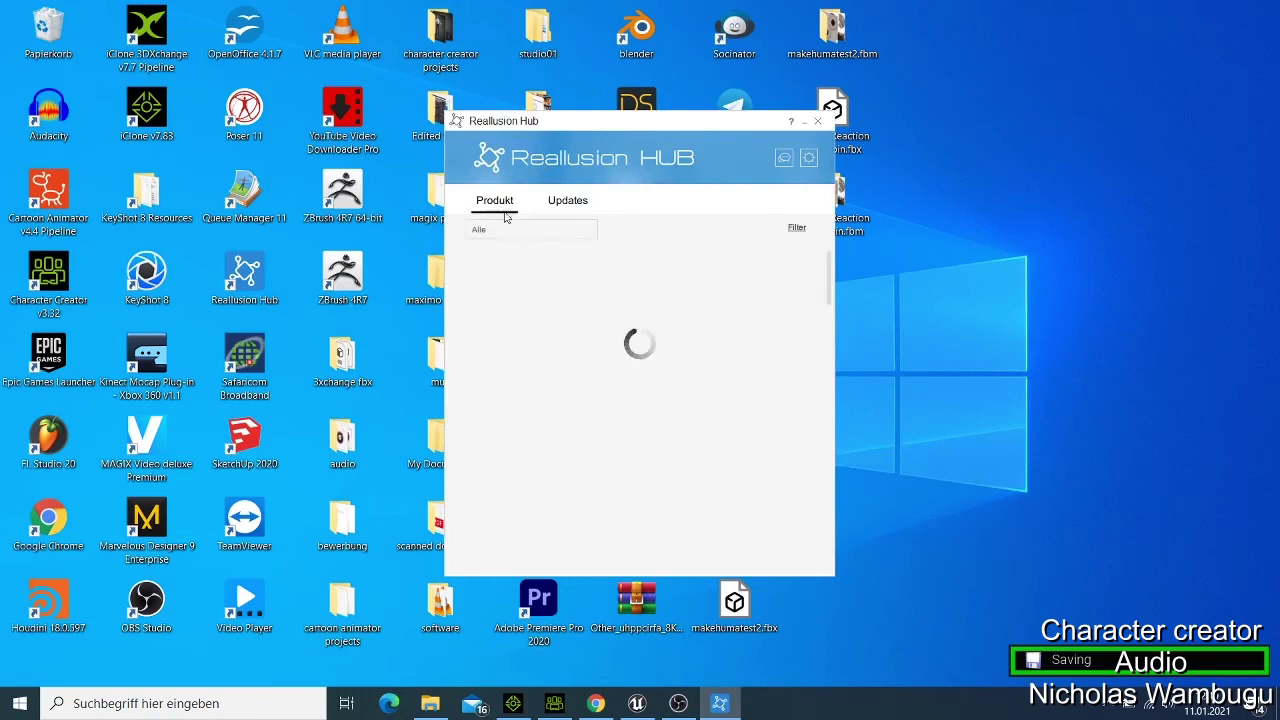
{"action": "left_click", "coordinate": [556, 208]}
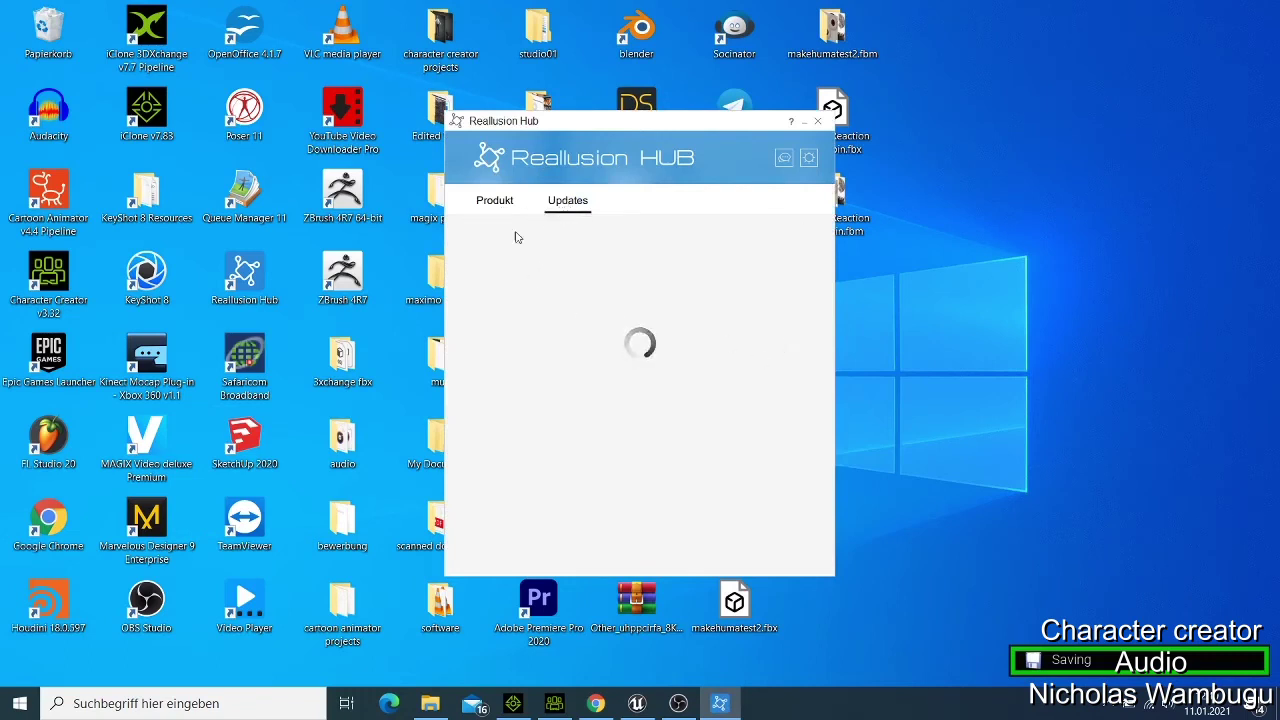
{"action": "left_click", "coordinate": [494, 202]}
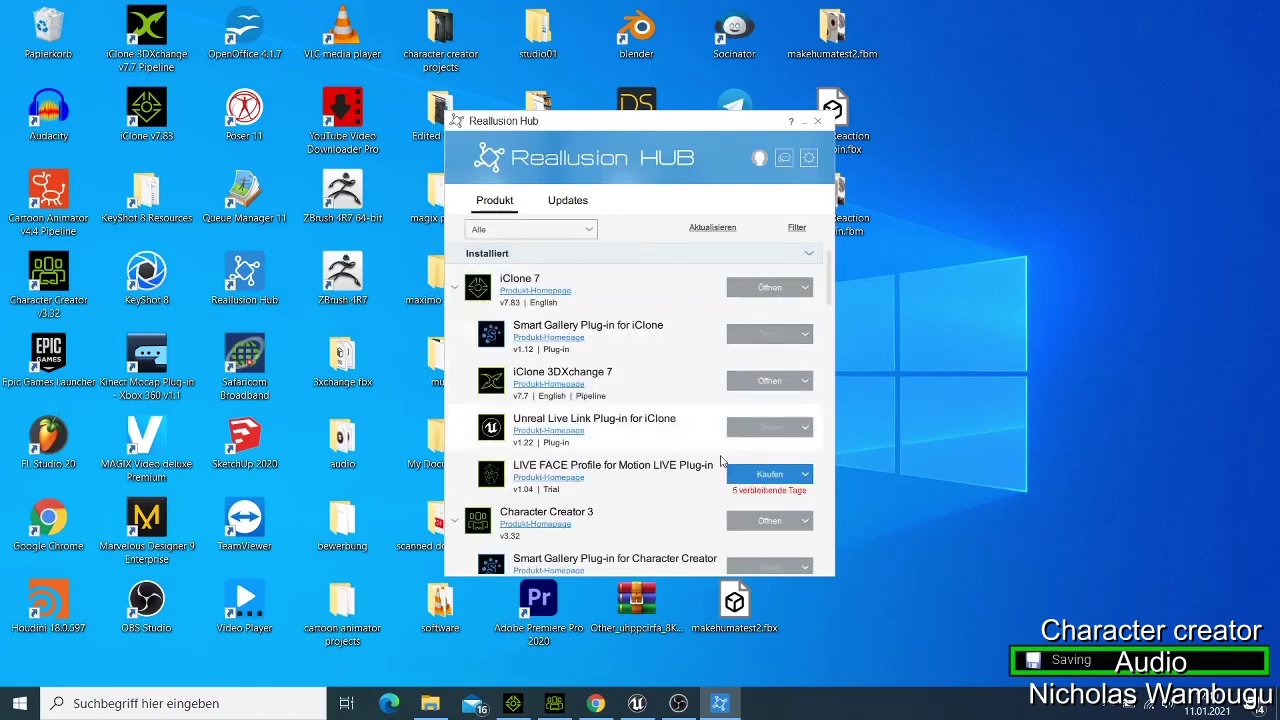
{"action": "scroll", "coordinate": [705, 465], "scroll_direction": "down", "scroll_amount": 1}
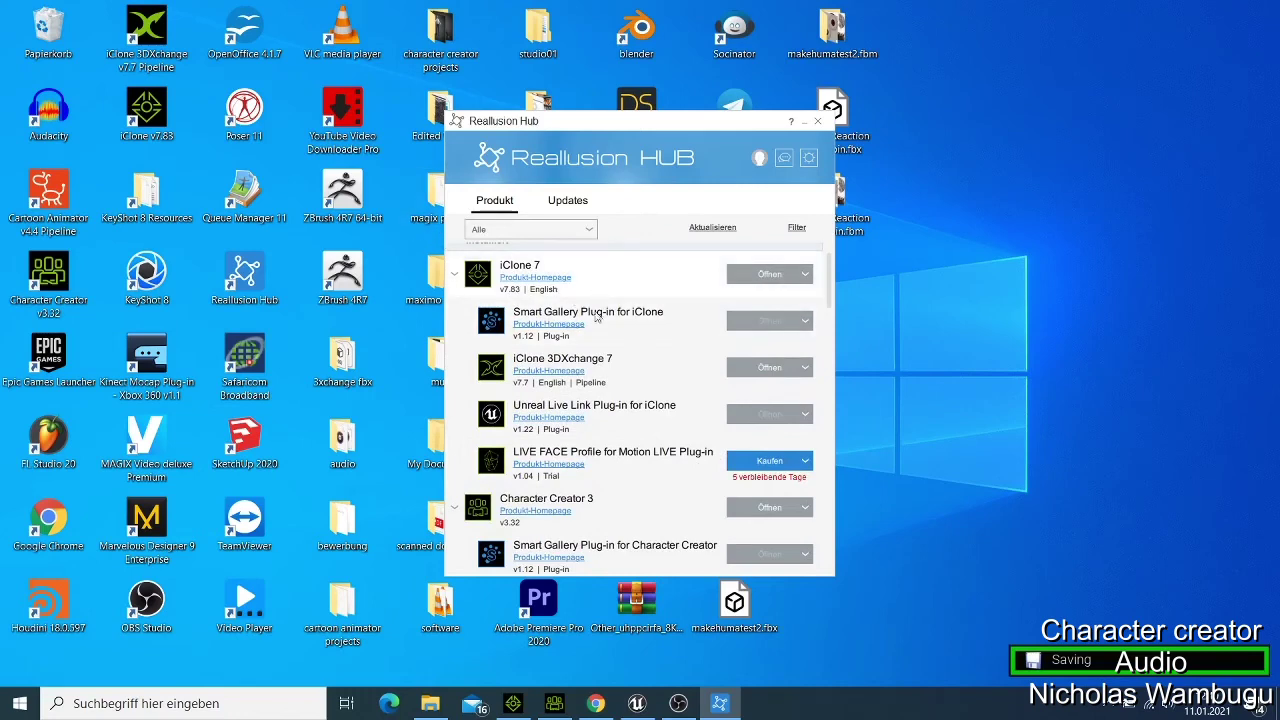
{"action": "scroll", "coordinate": [594, 398], "scroll_direction": "down", "scroll_amount": 1}
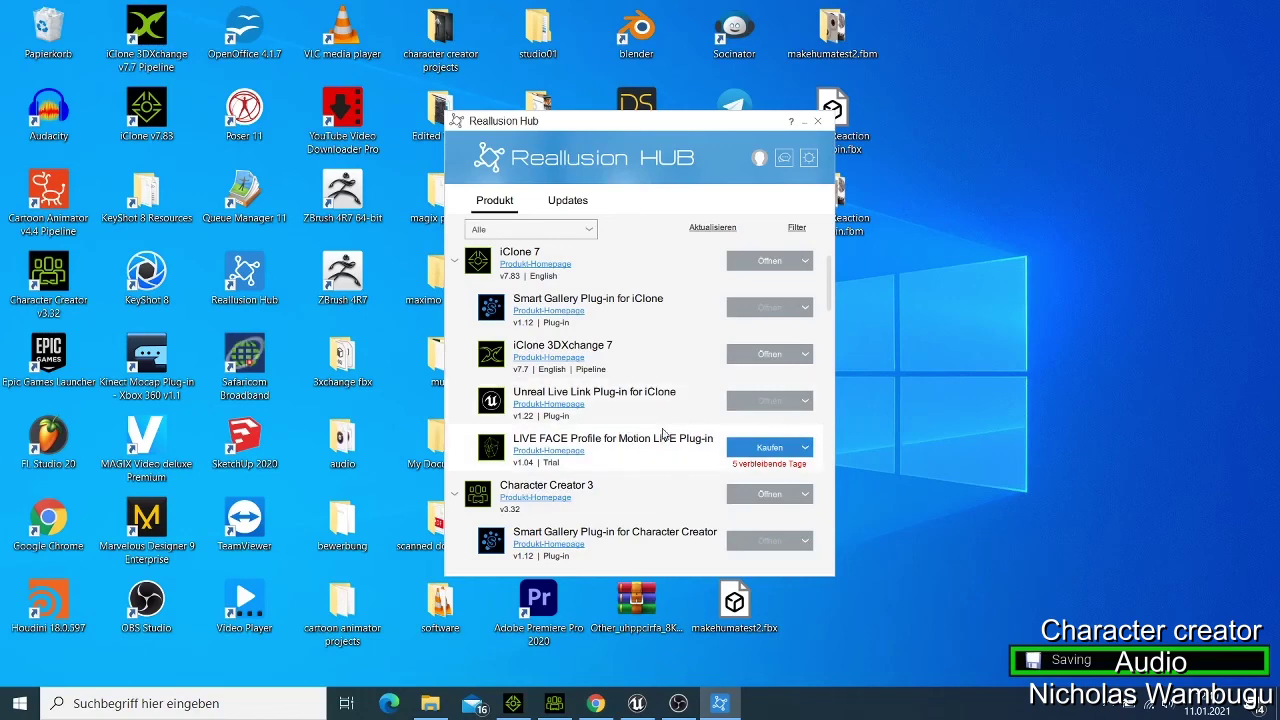
Examine the iClone 7 and Character Creator 3 plug-ins, Cartoon Animator 4 and the not-installed products in the product list
{"action": "scroll", "coordinate": [601, 371], "scroll_direction": "down", "scroll_amount": 6}
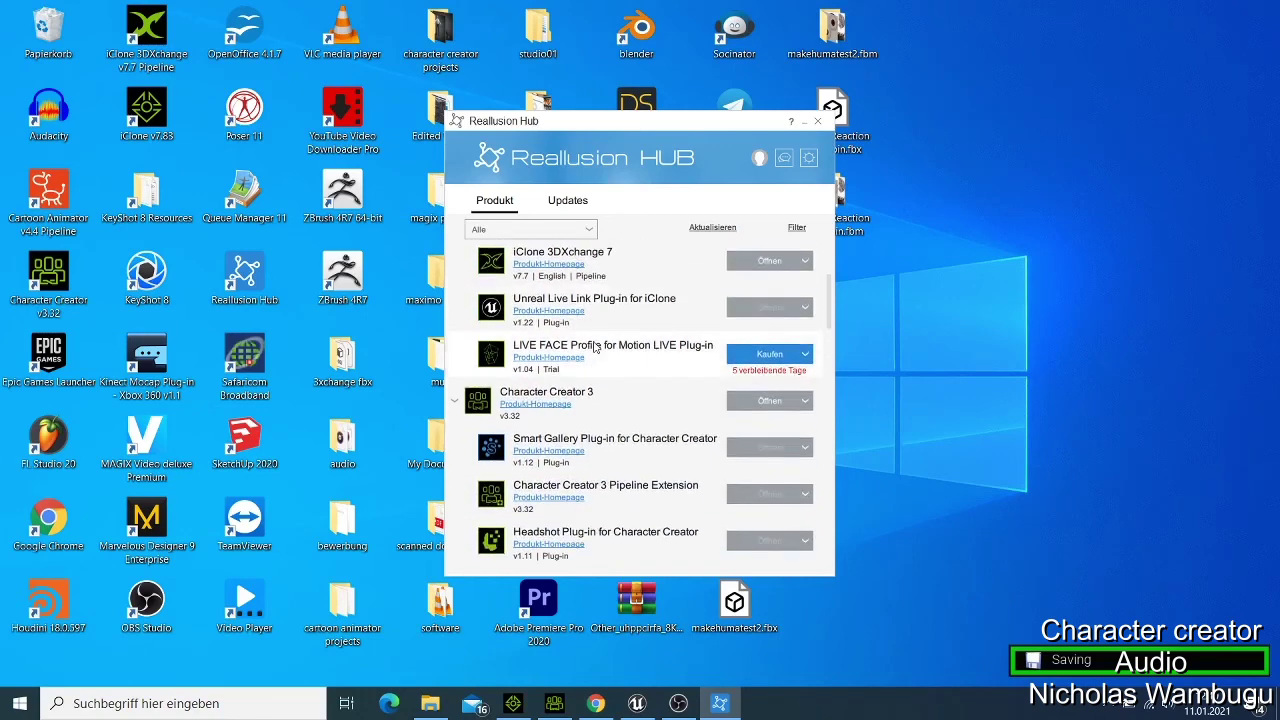
{"action": "scroll", "coordinate": [615, 372], "scroll_direction": "down", "scroll_amount": 2}
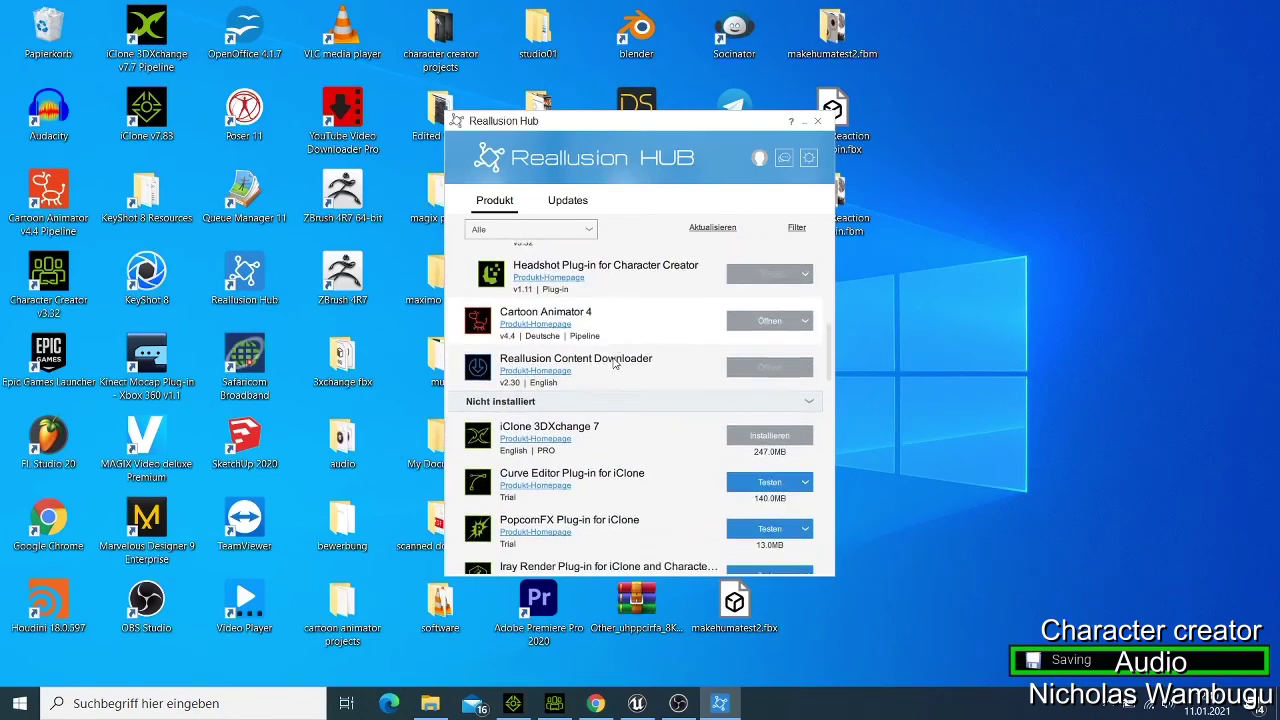
{"action": "scroll", "coordinate": [590, 362], "scroll_direction": "up", "scroll_amount": 3}
{"action": "scroll", "coordinate": [571, 360], "scroll_direction": "up", "scroll_amount": 2}
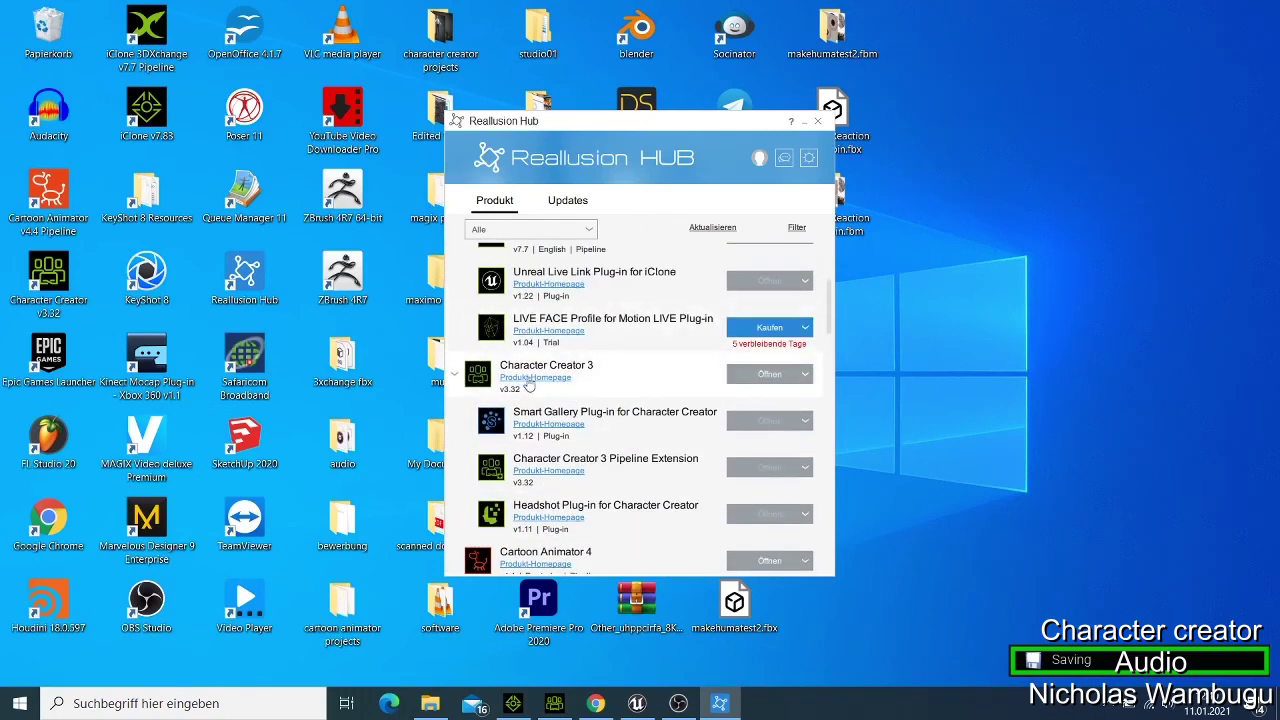
{"action": "scroll", "coordinate": [575, 365], "scroll_direction": "up", "scroll_amount": 2}
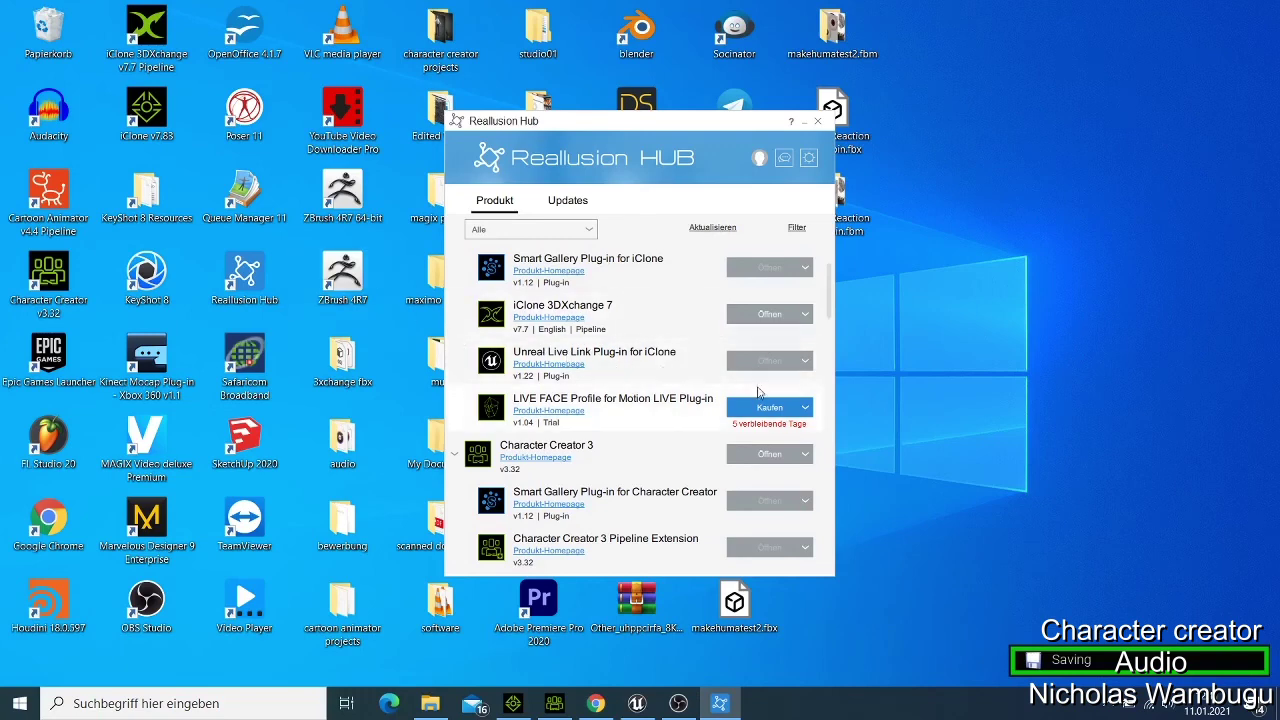
{"action": "scroll", "coordinate": [762, 420], "scroll_direction": "down", "scroll_amount": 1}
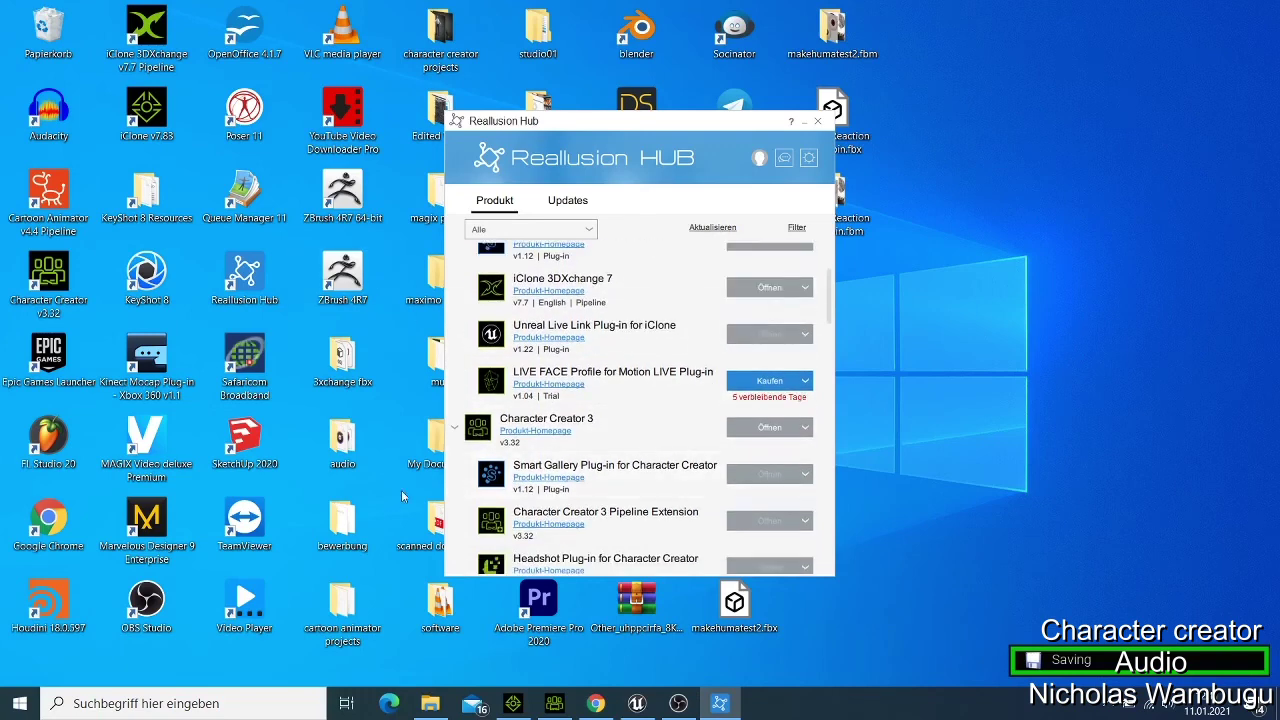
{"action": "scroll", "coordinate": [657, 531], "scroll_direction": "down", "scroll_amount": 1}
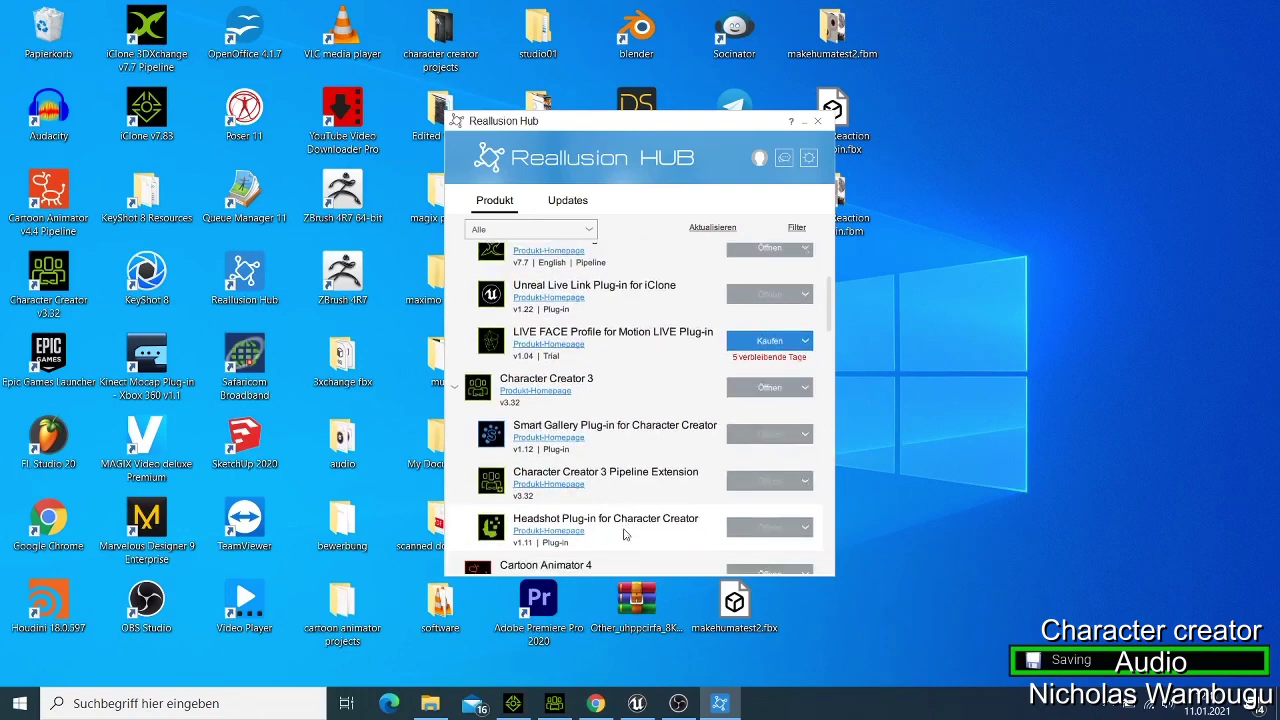
{"action": "scroll", "coordinate": [657, 531], "scroll_direction": "down", "scroll_amount": 1}
{"action": "scroll", "coordinate": [665, 533], "scroll_direction": "down", "scroll_amount": 3}
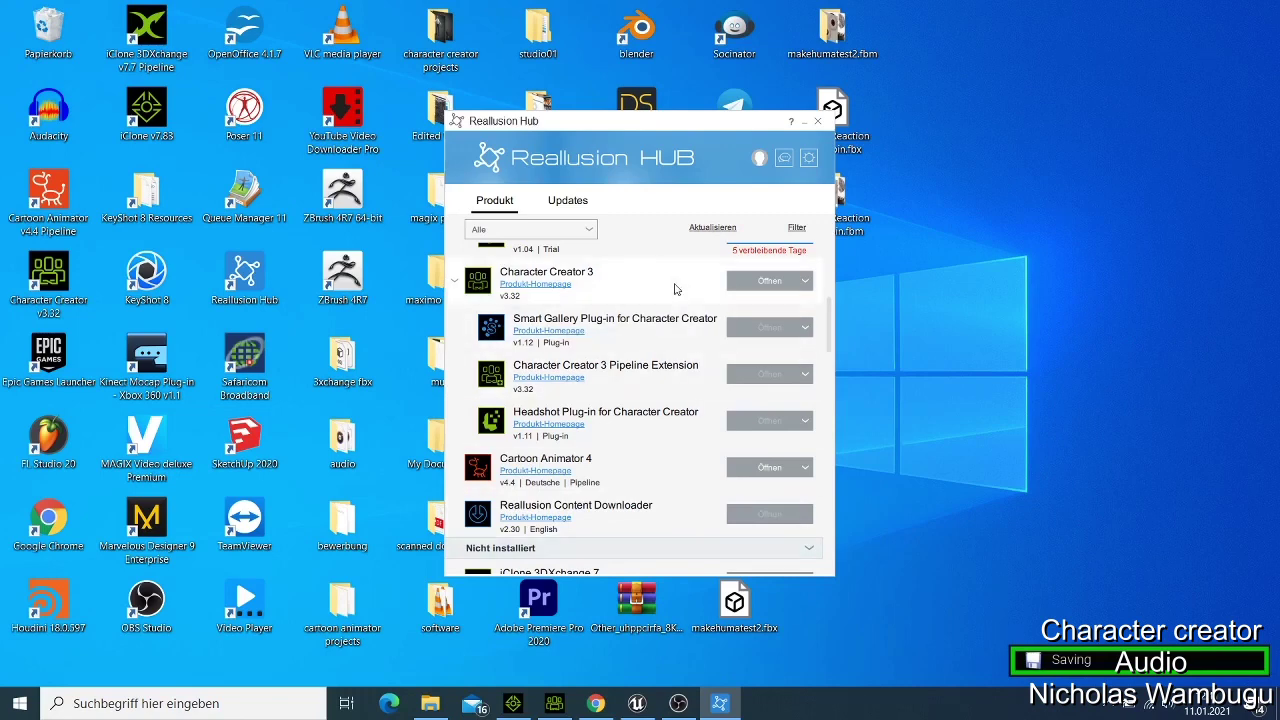
Show the iClone 7 project briefly, minimize it, and switch to Character Creator 3
{"action": "left_click", "coordinate": [513, 703]}
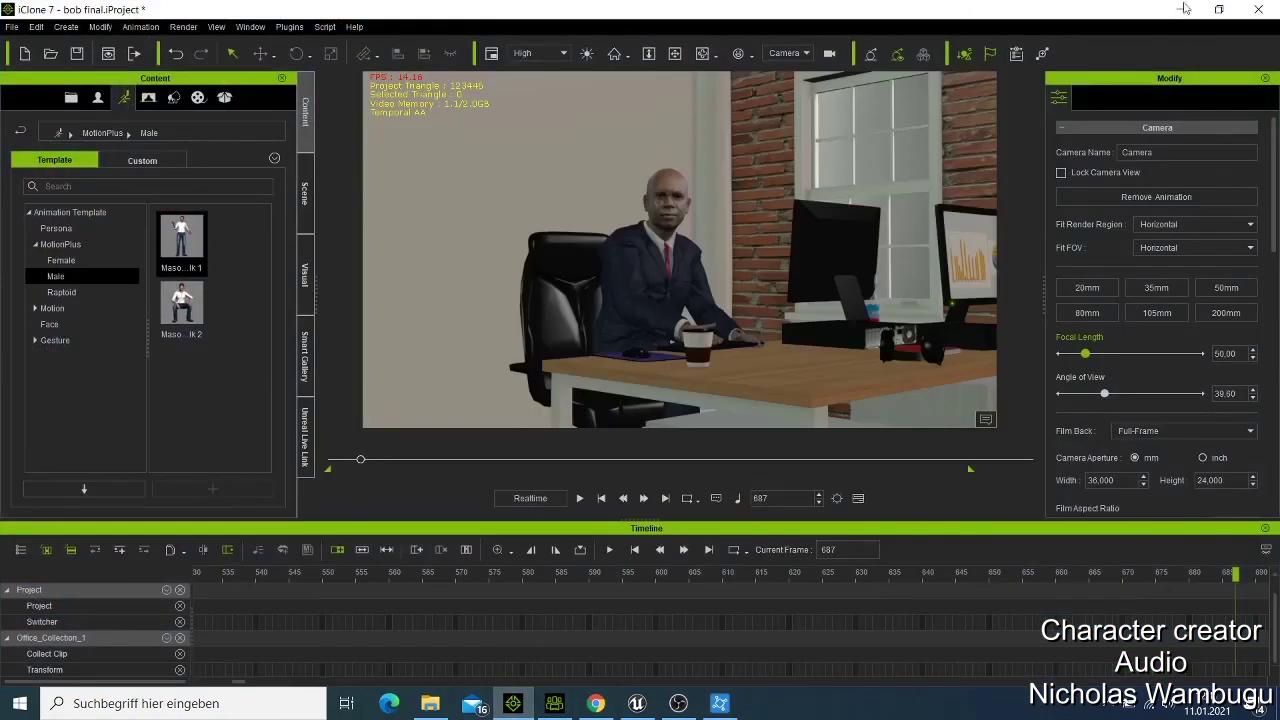
{"action": "left_click", "coordinate": [1143, 10]}
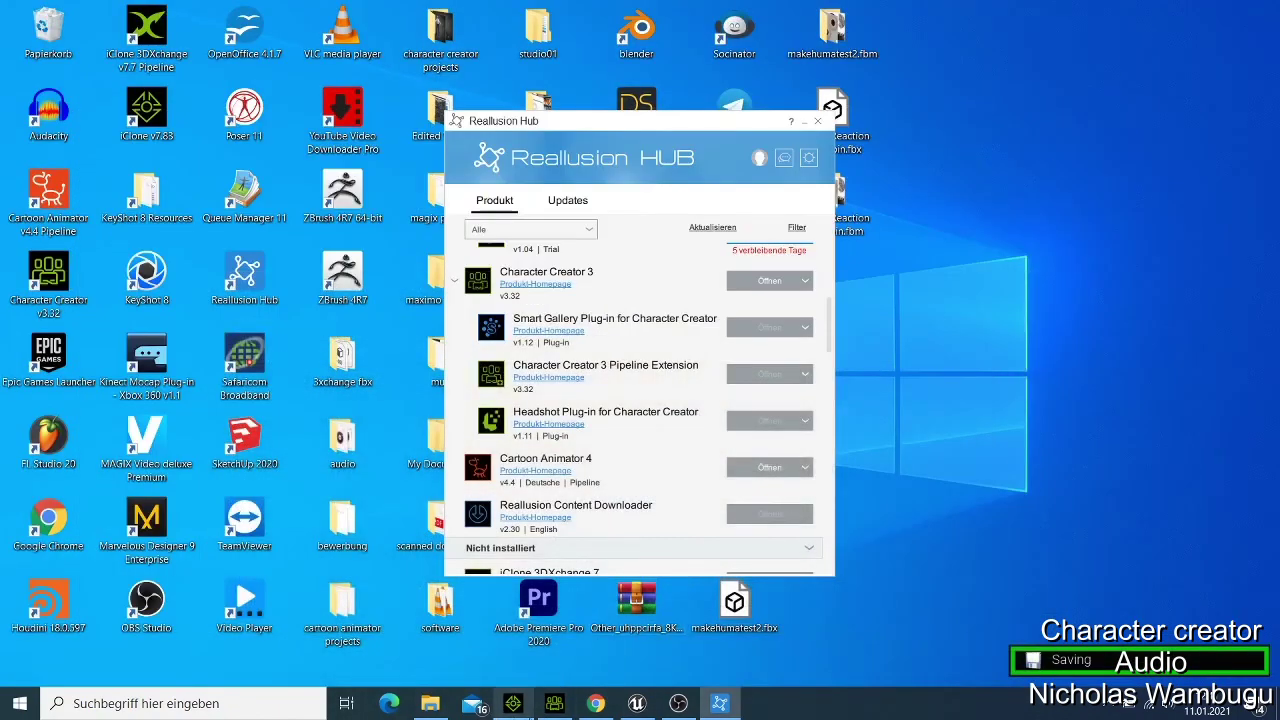
{"action": "left_click", "coordinate": [554, 703]}
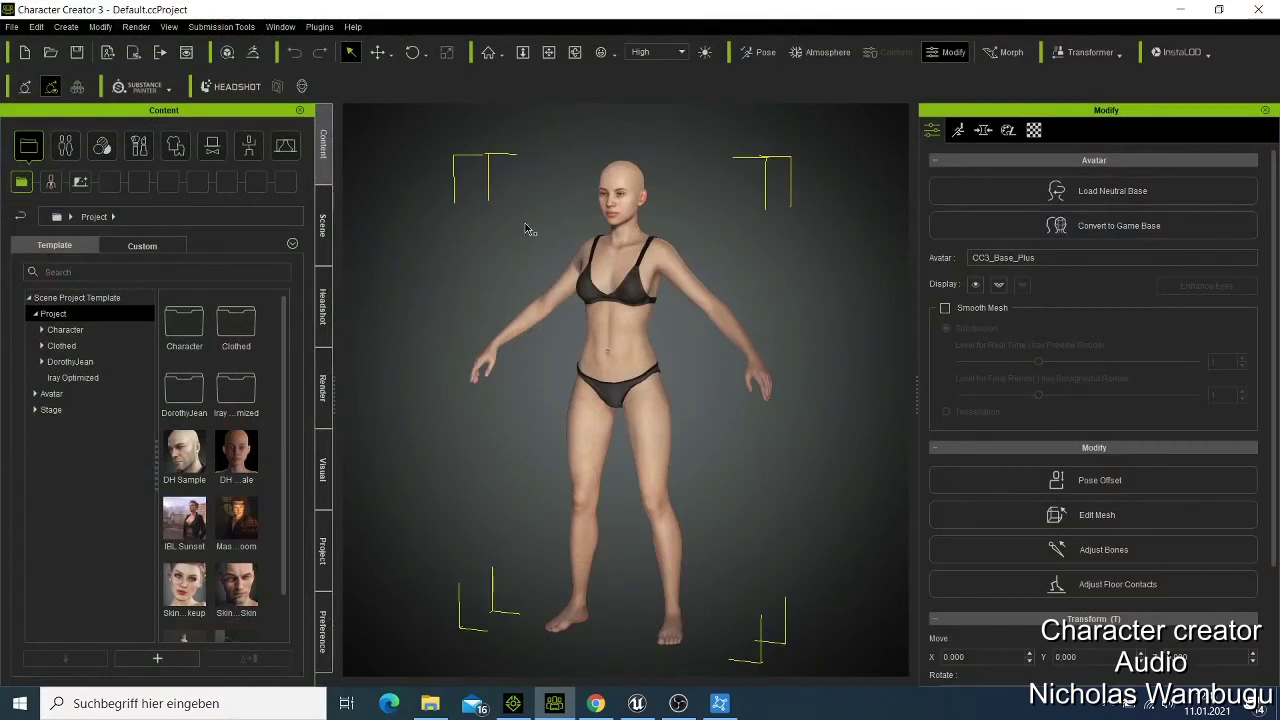